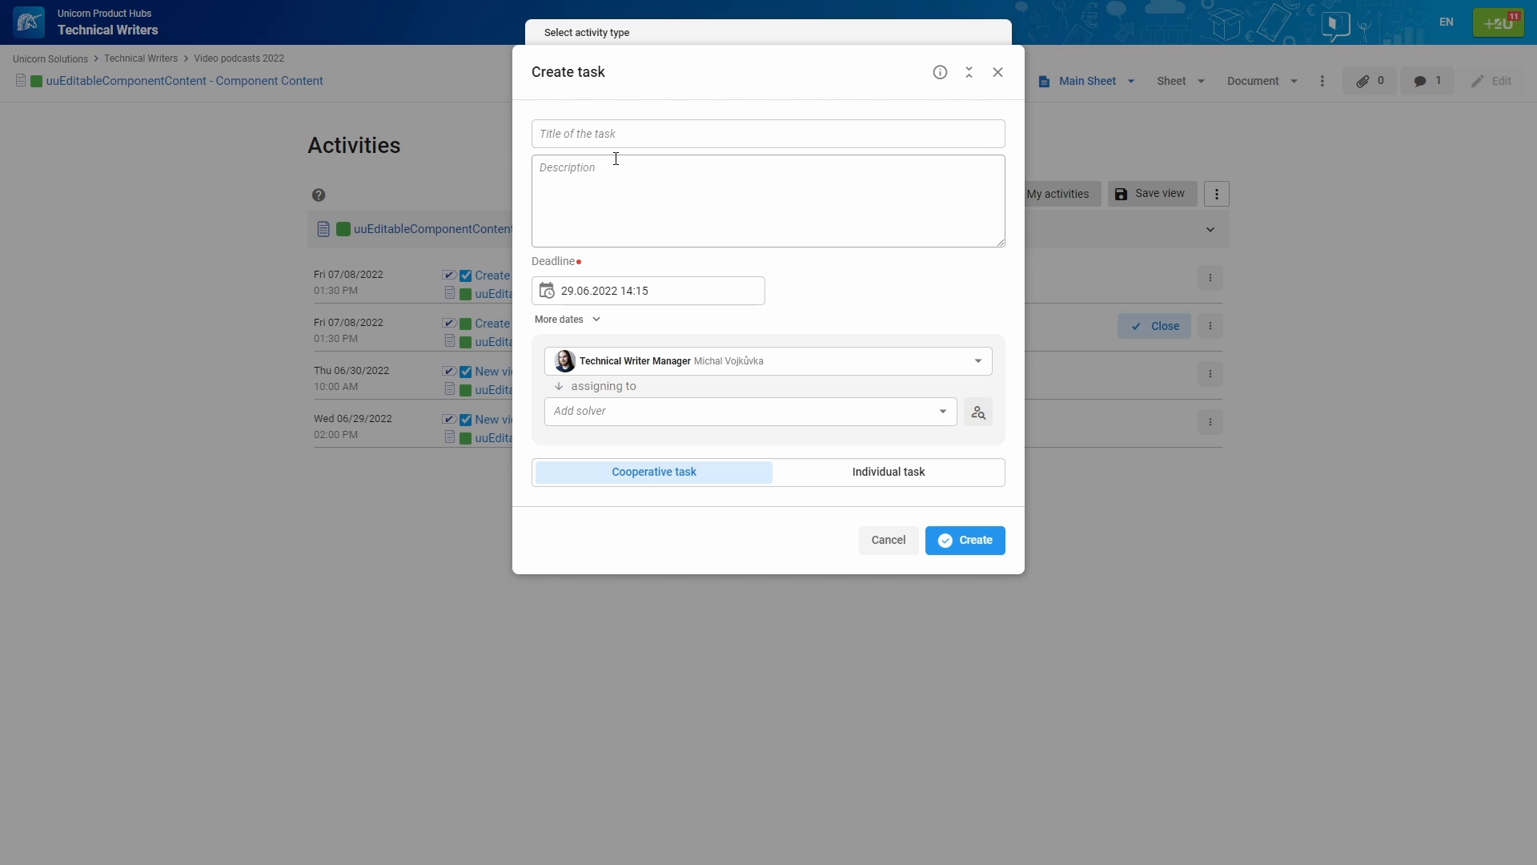
Title the task 'Proofreading request' and write a three-line description asking for a script proofread
left_click(782, 141)
type("Proof")
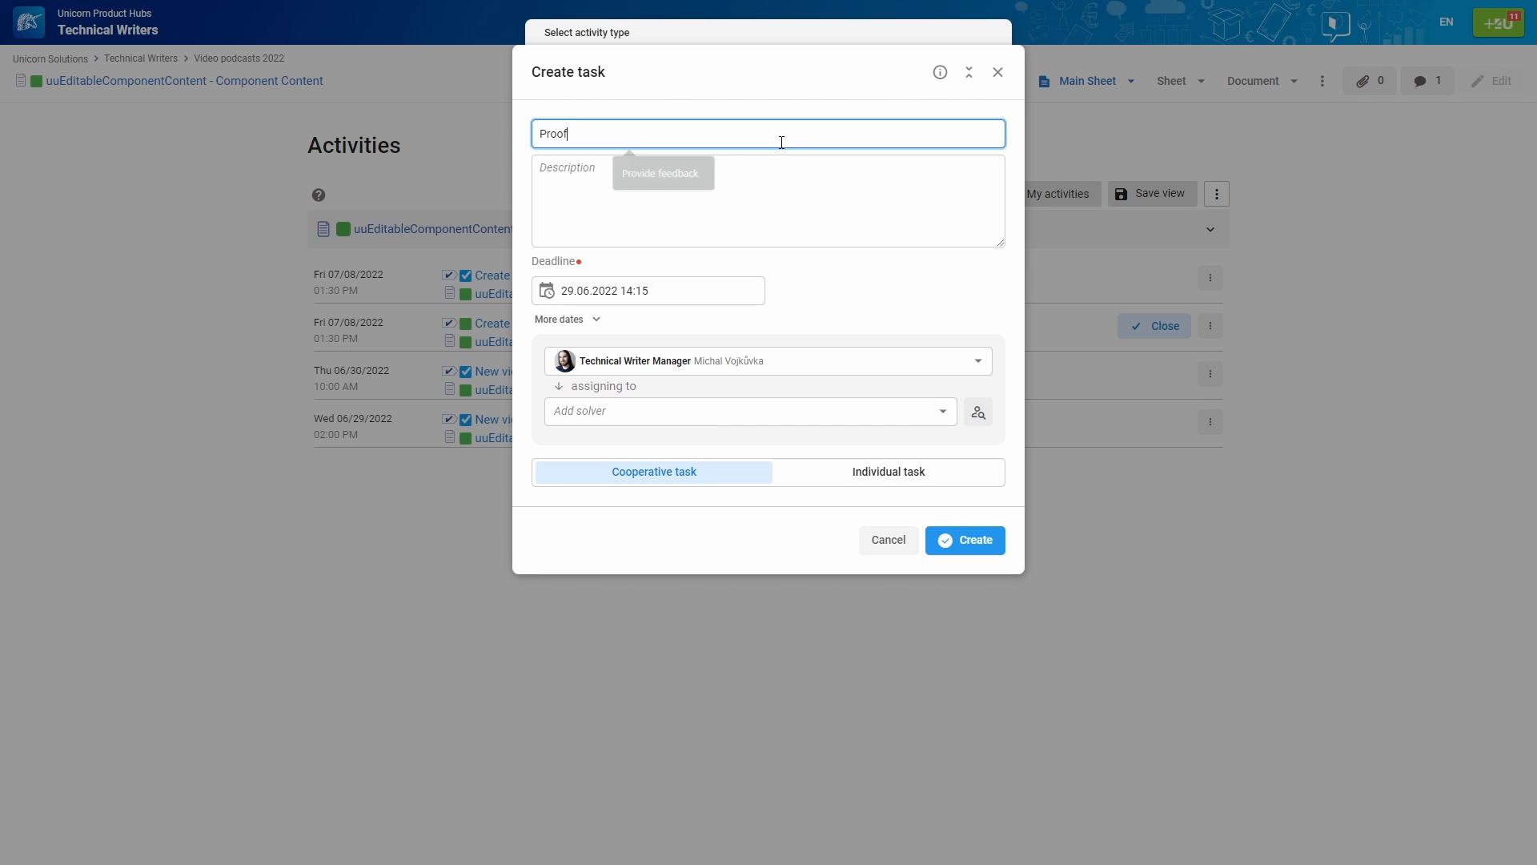
type("reading request")
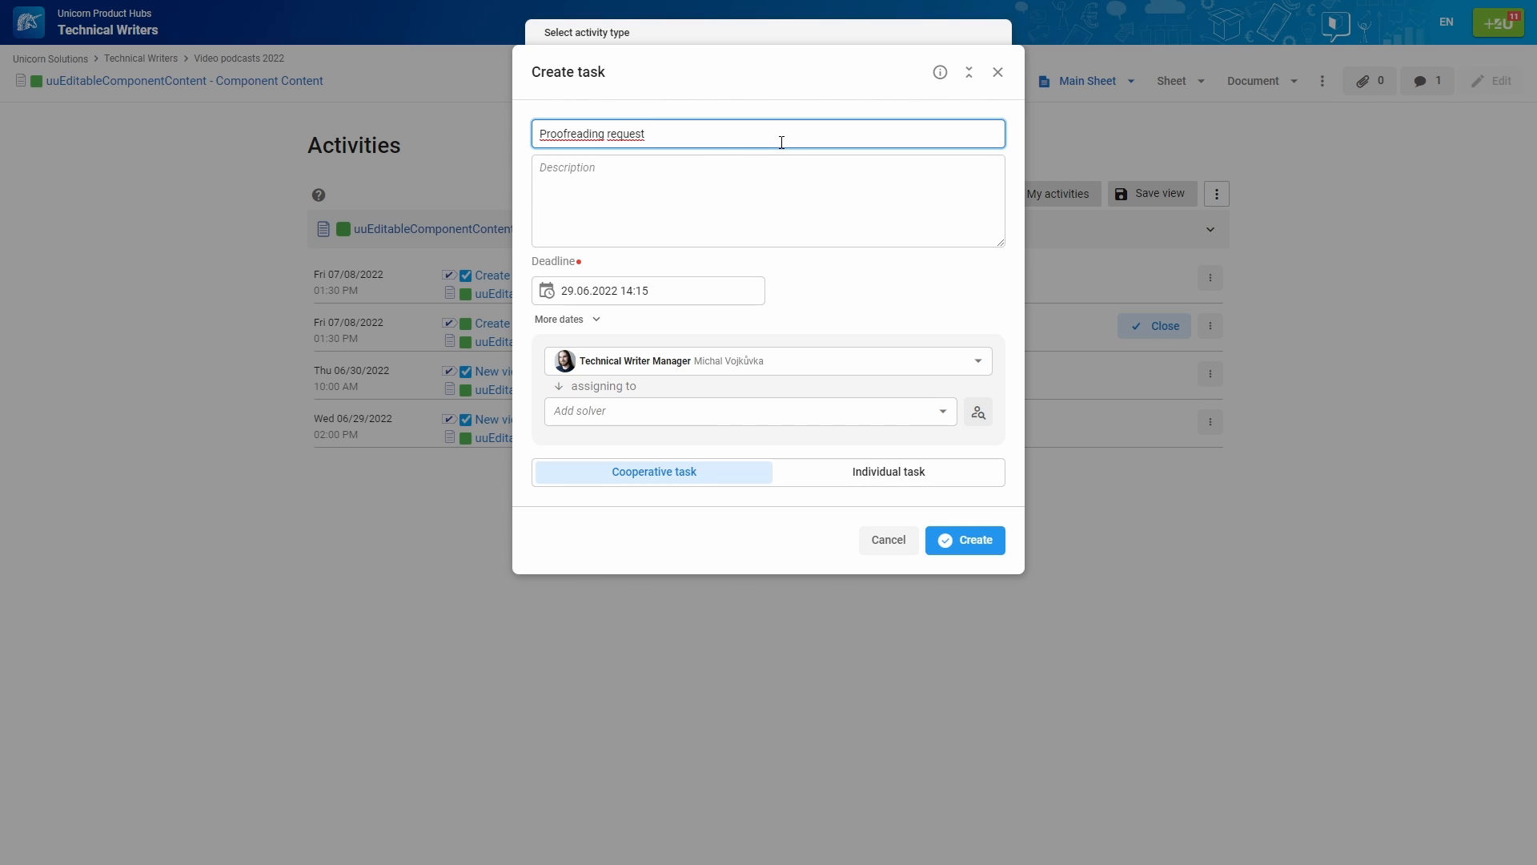
key("Tab")
type("Hello there,")
key("Return")
key("Return")
type("would you please proofre")
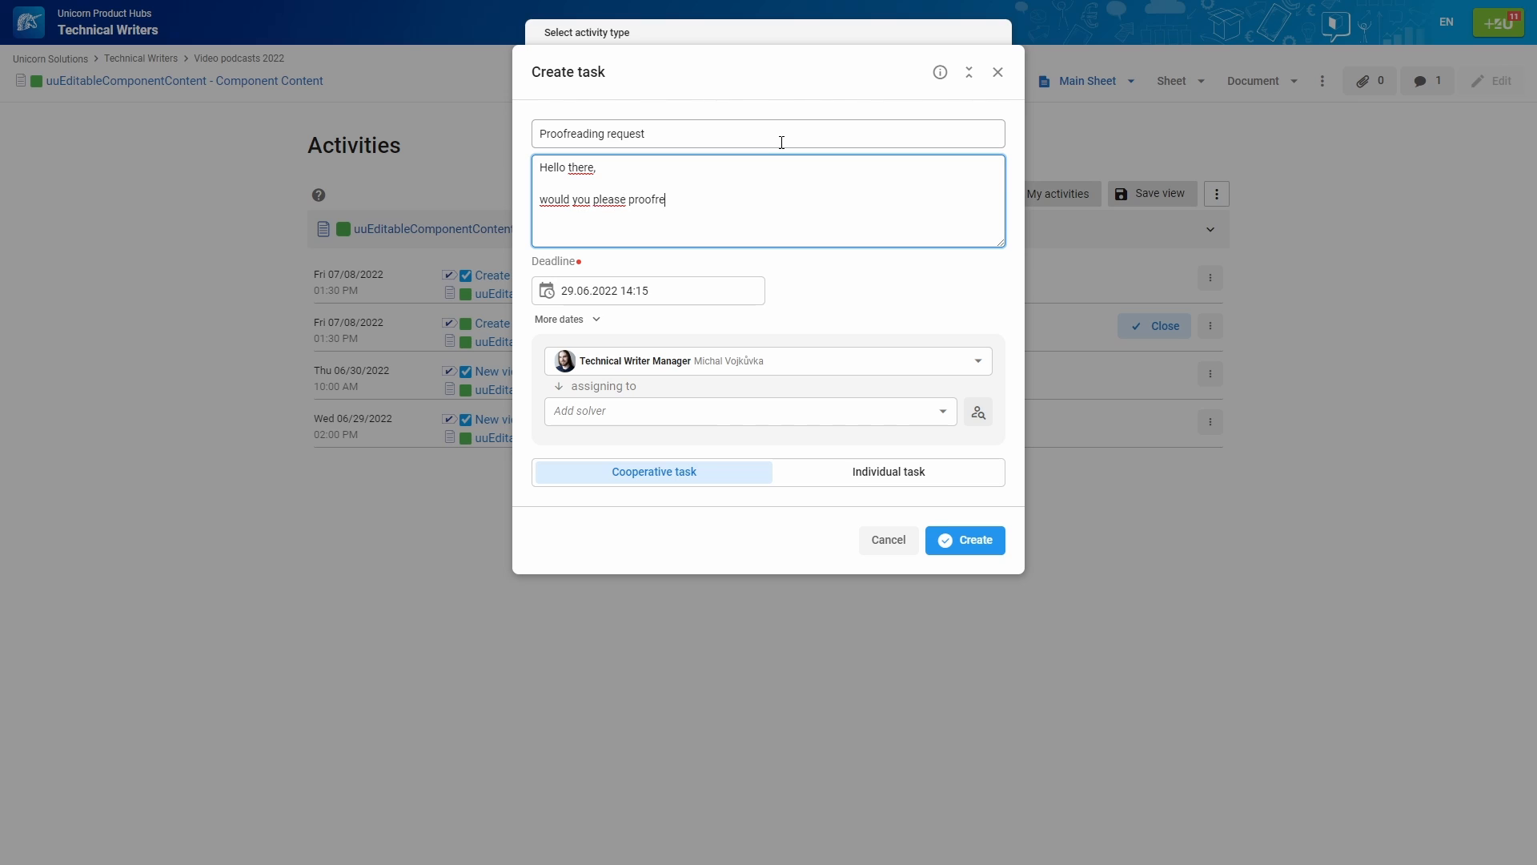
type("ad this script for me?")
key("Return")
key("Return")
type("Thanks!")
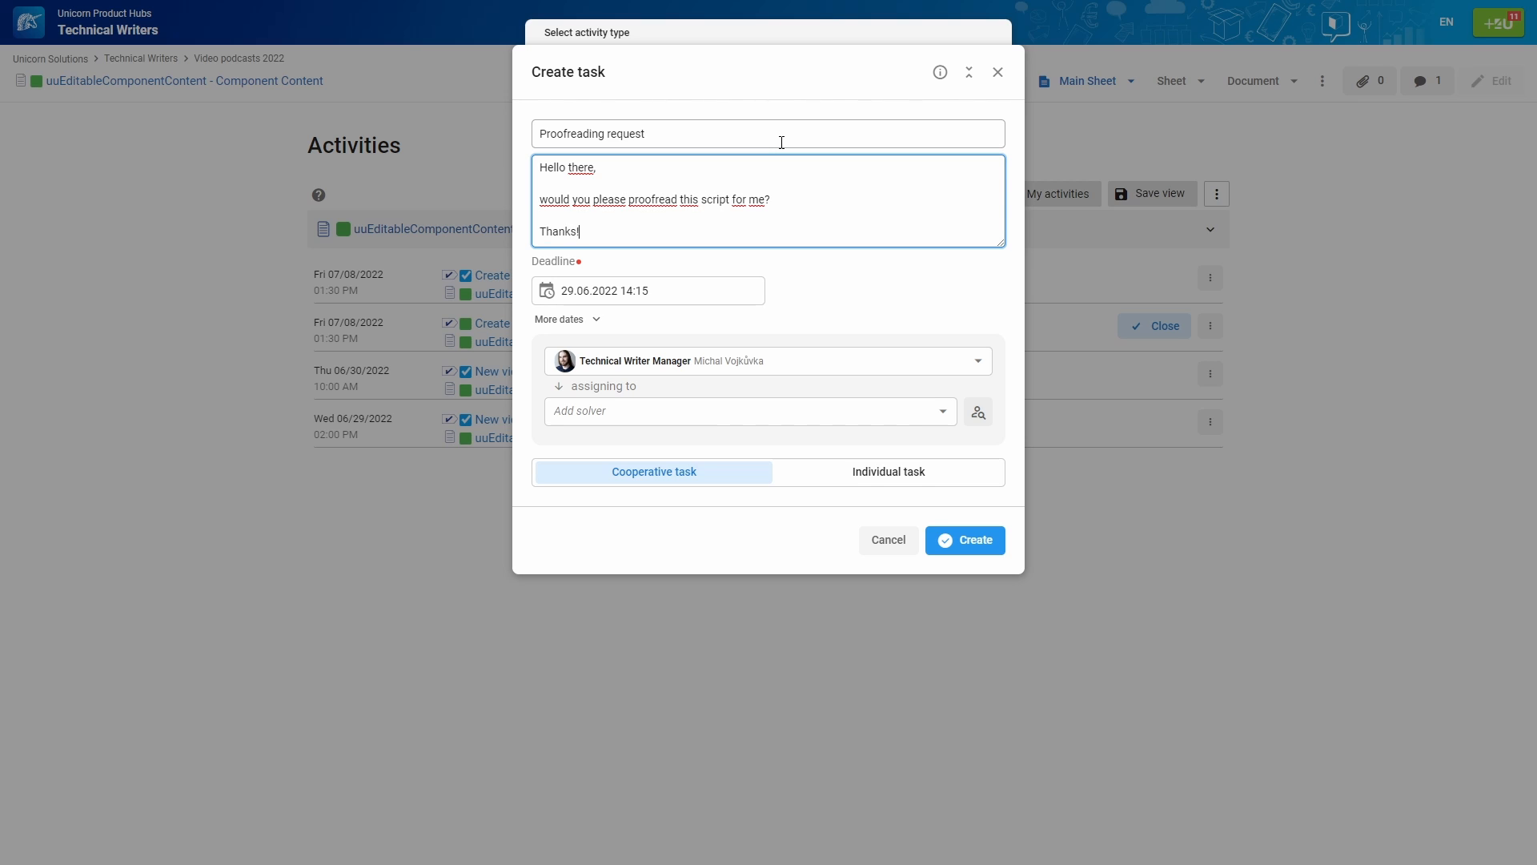
Set the deadline to 02.07.2022 15:15 and keep Technical Writer Manager as the responsible role
left_click(574, 282)
type("02.07.2022 ")
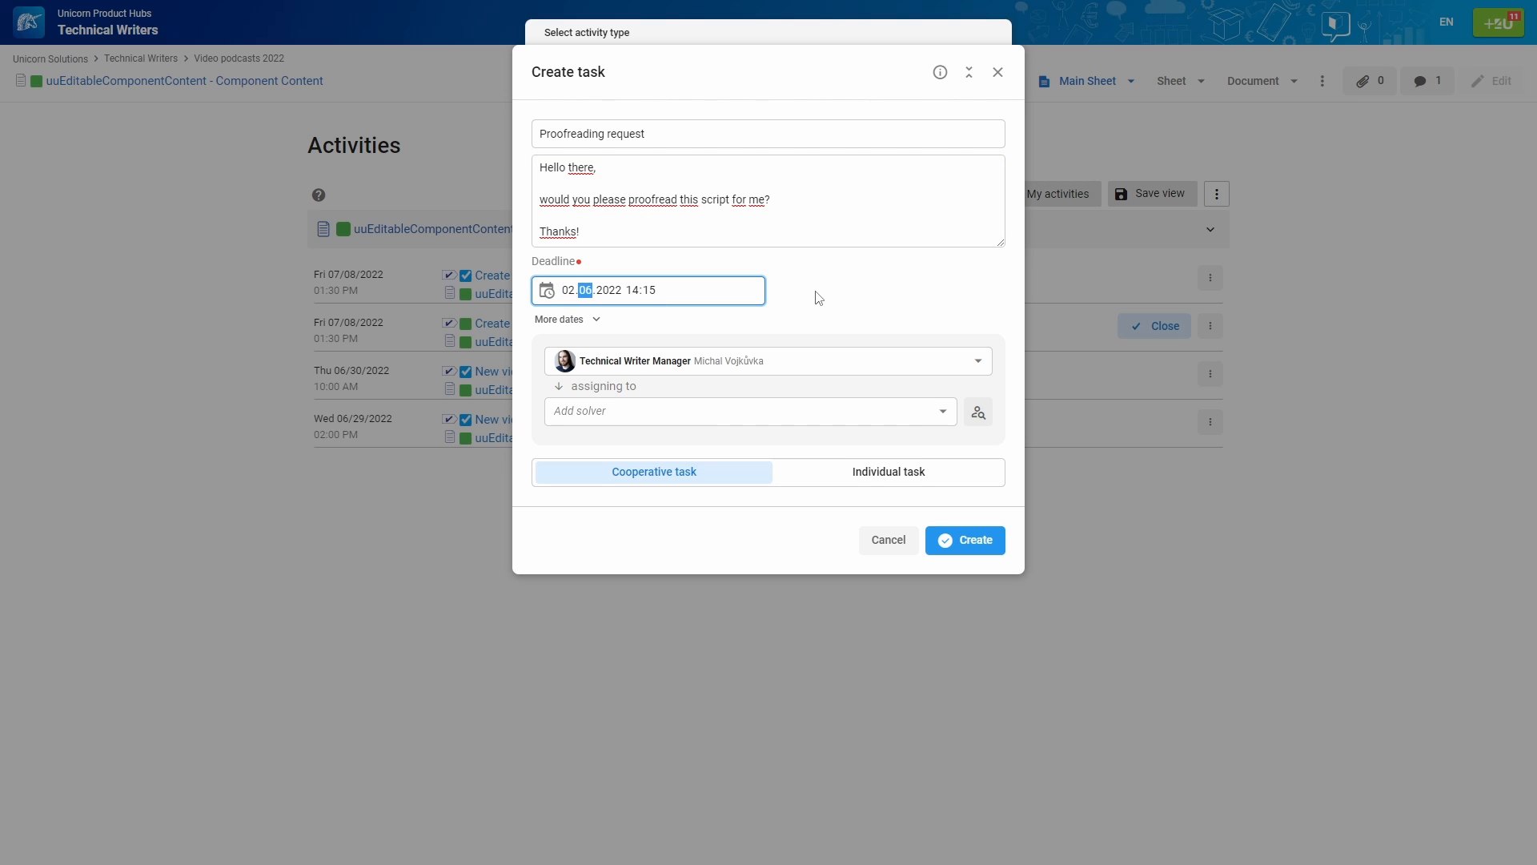
type("15")
left_click(818, 298)
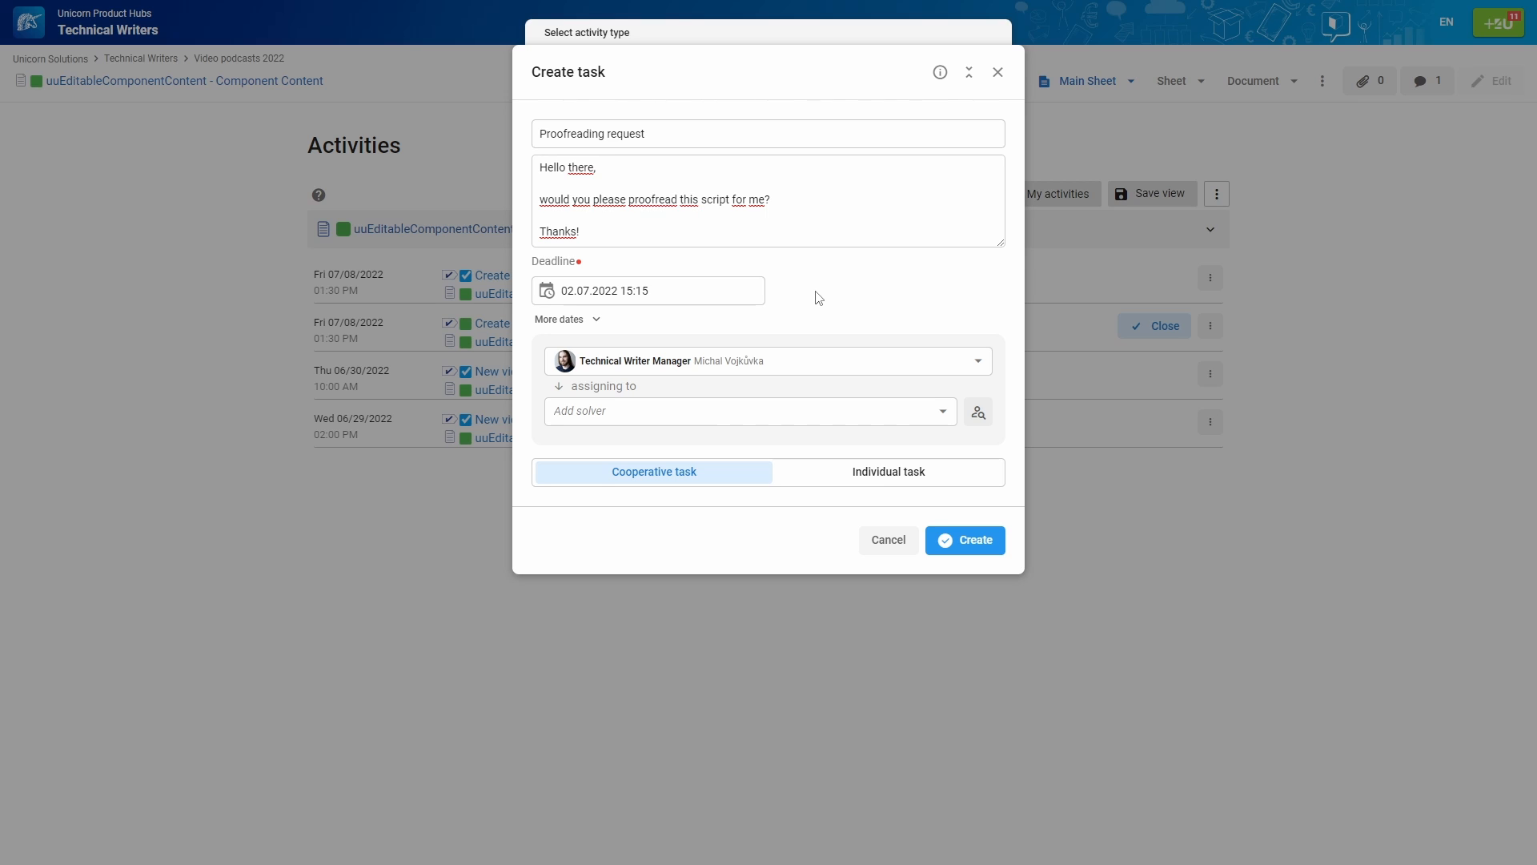
left_click(813, 361)
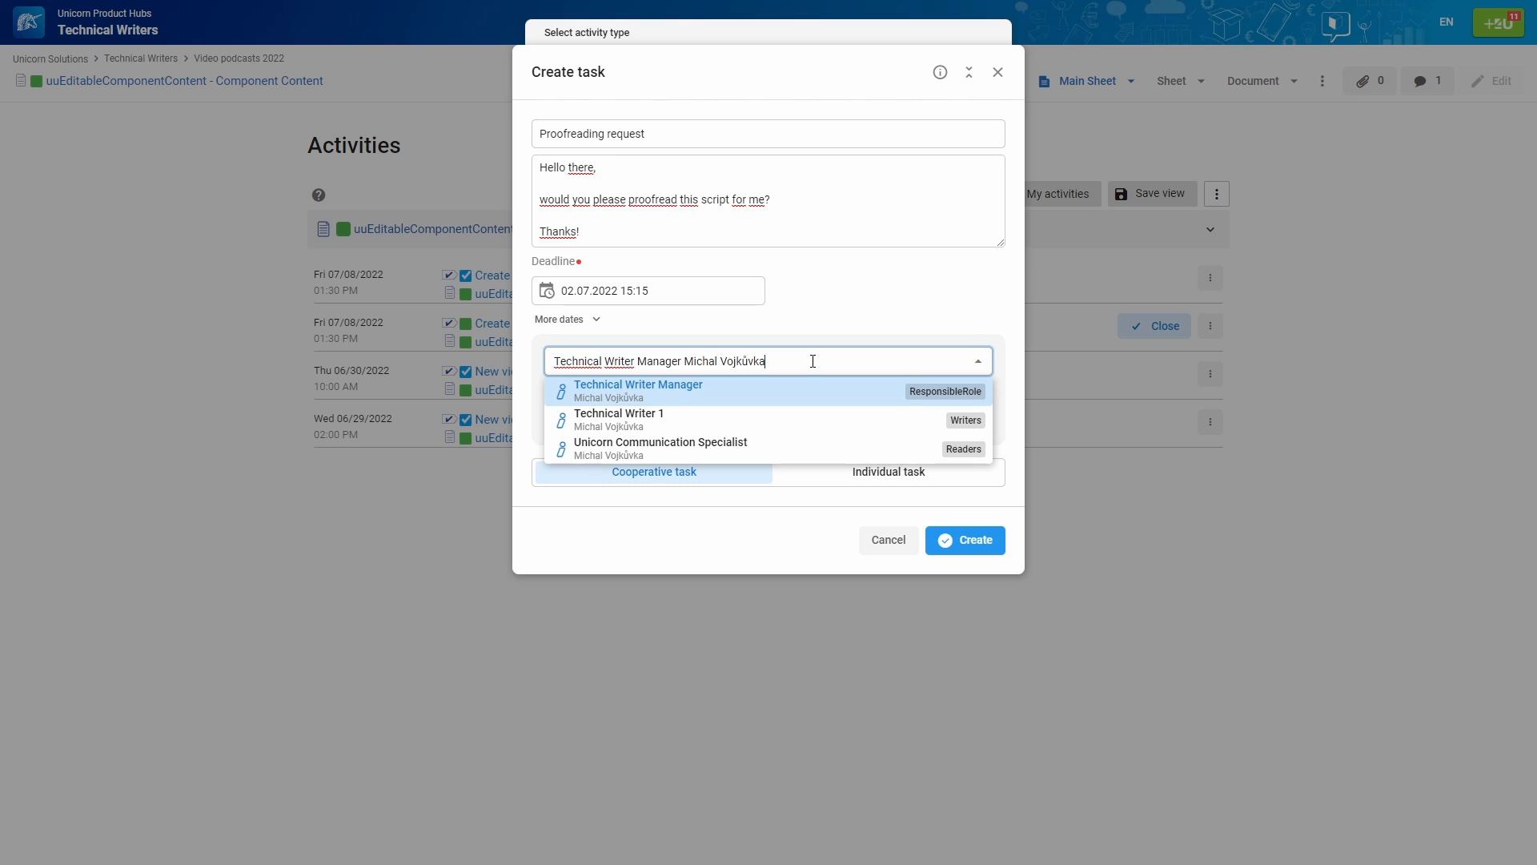
left_click(825, 392)
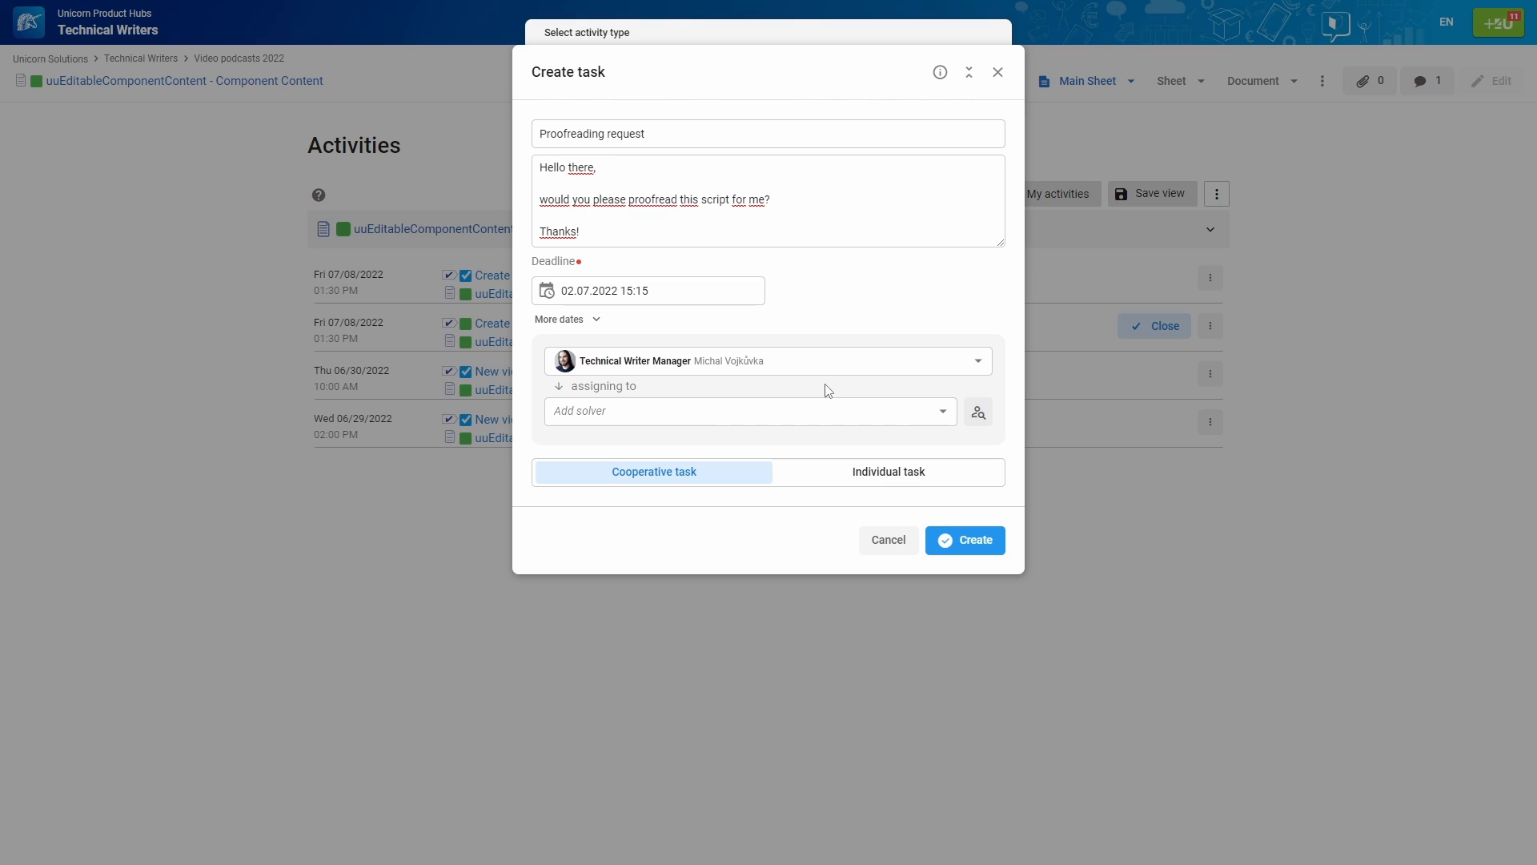
left_click(826, 412)
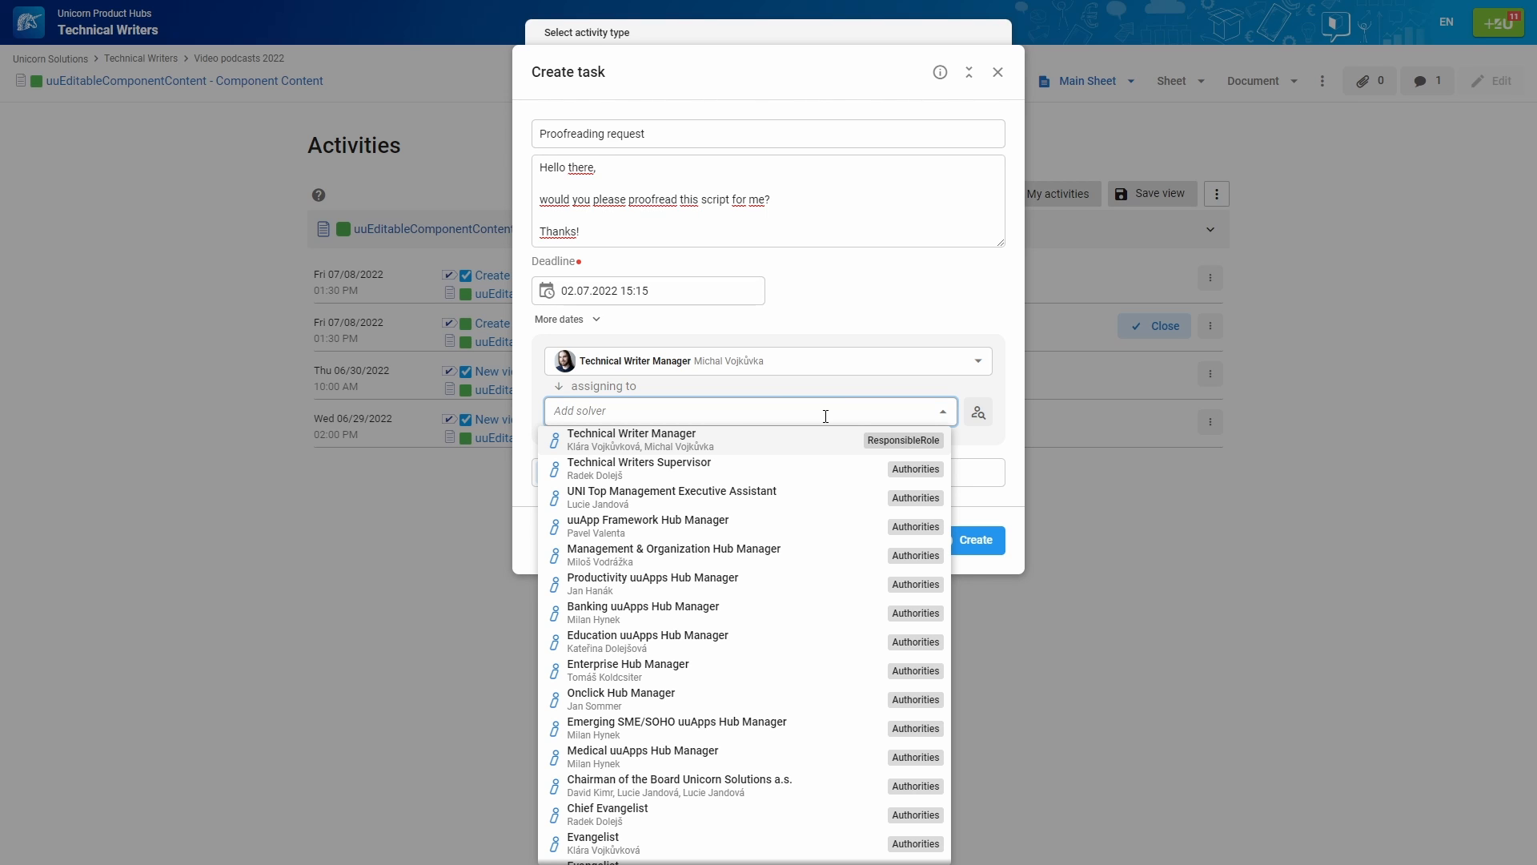
Search 'Education' and add Educational Materials Family Manager as the task's solver
type("Education")
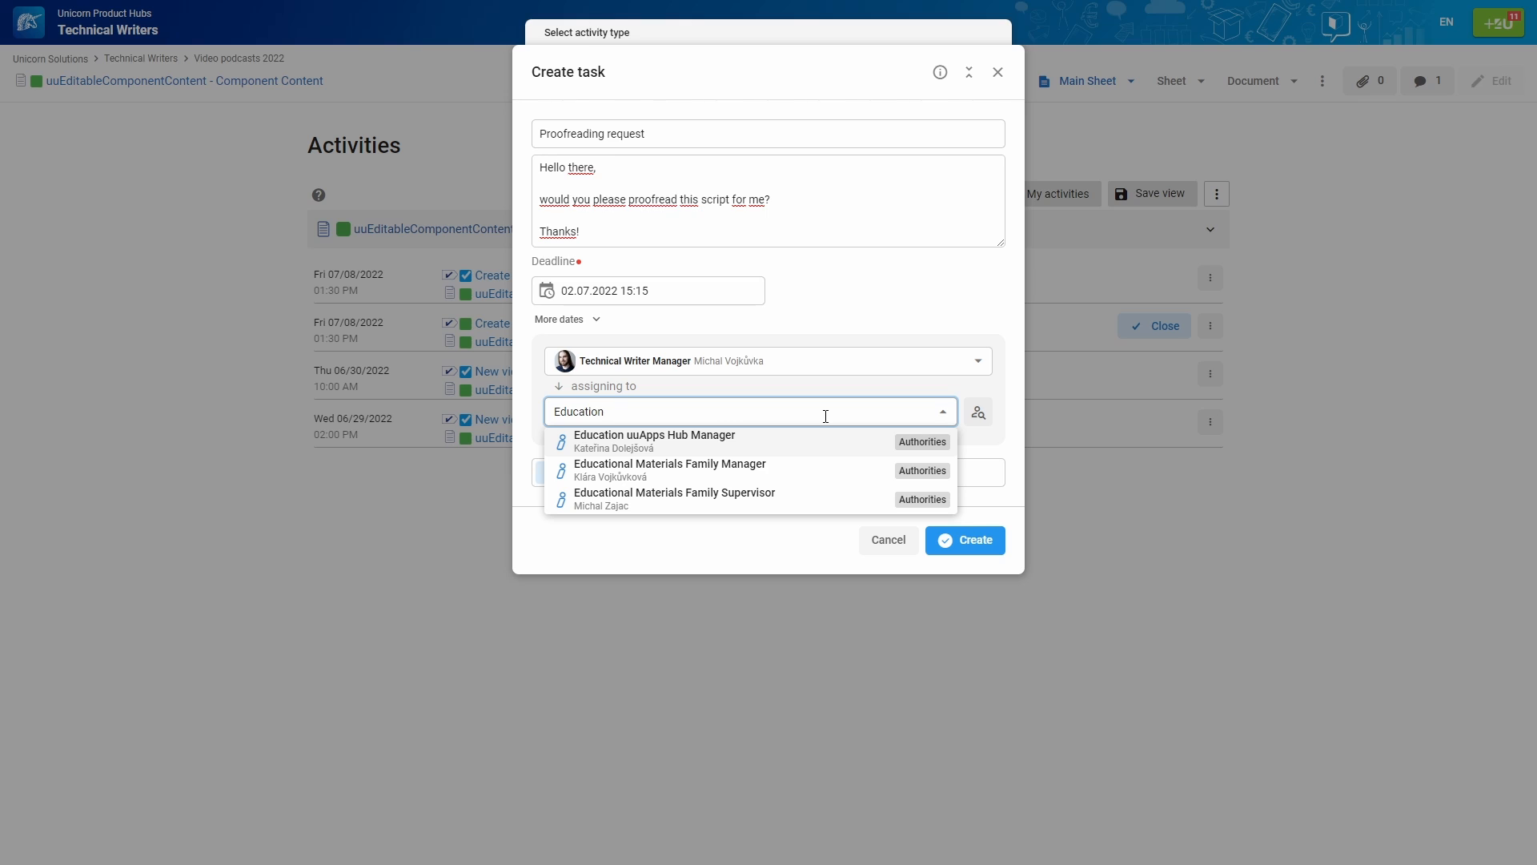
left_click(827, 477)
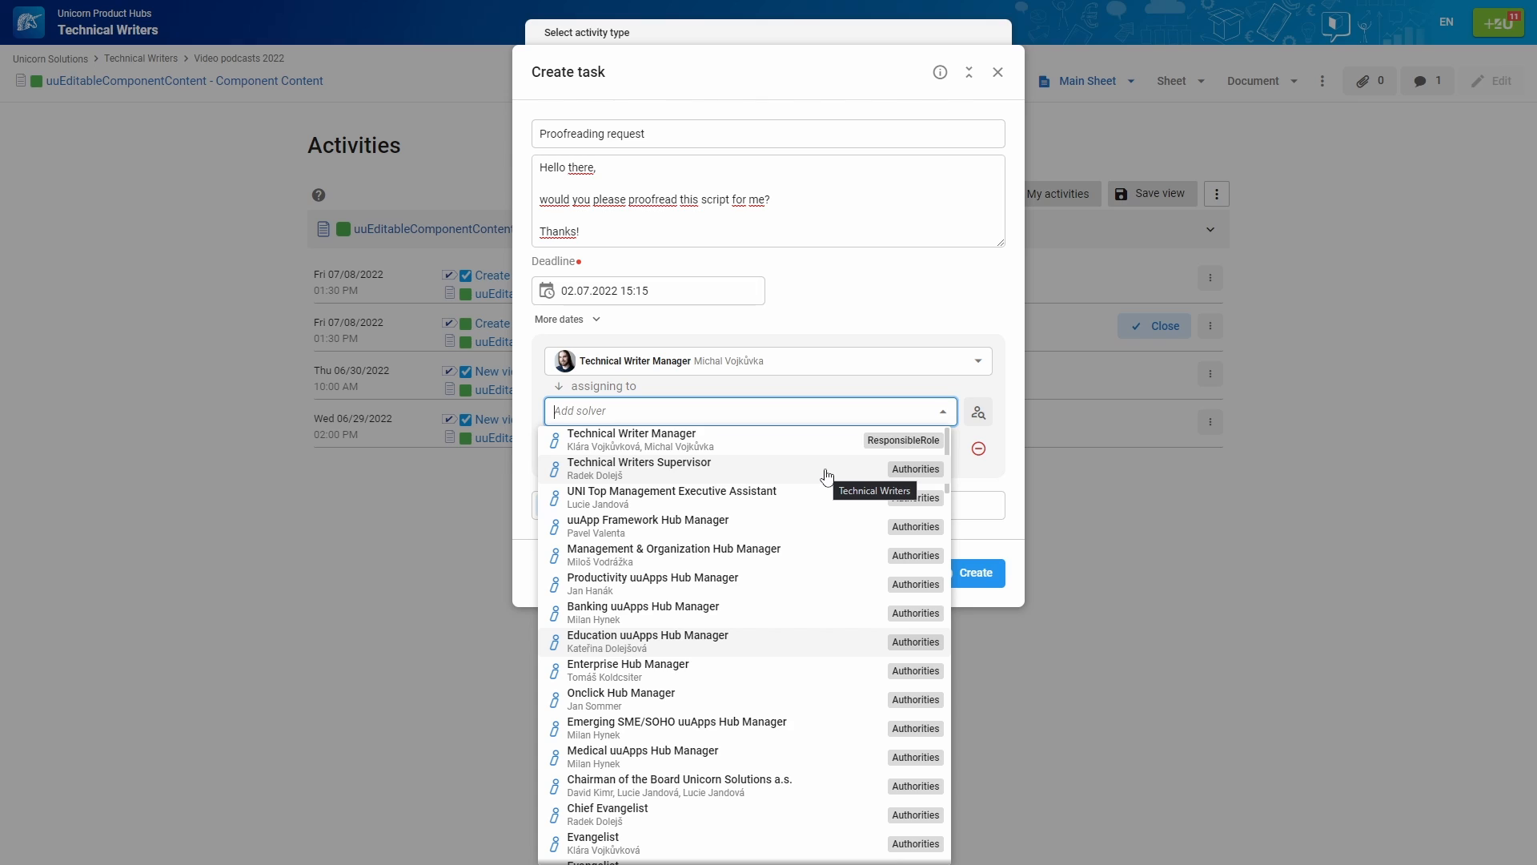
left_click(1013, 393)
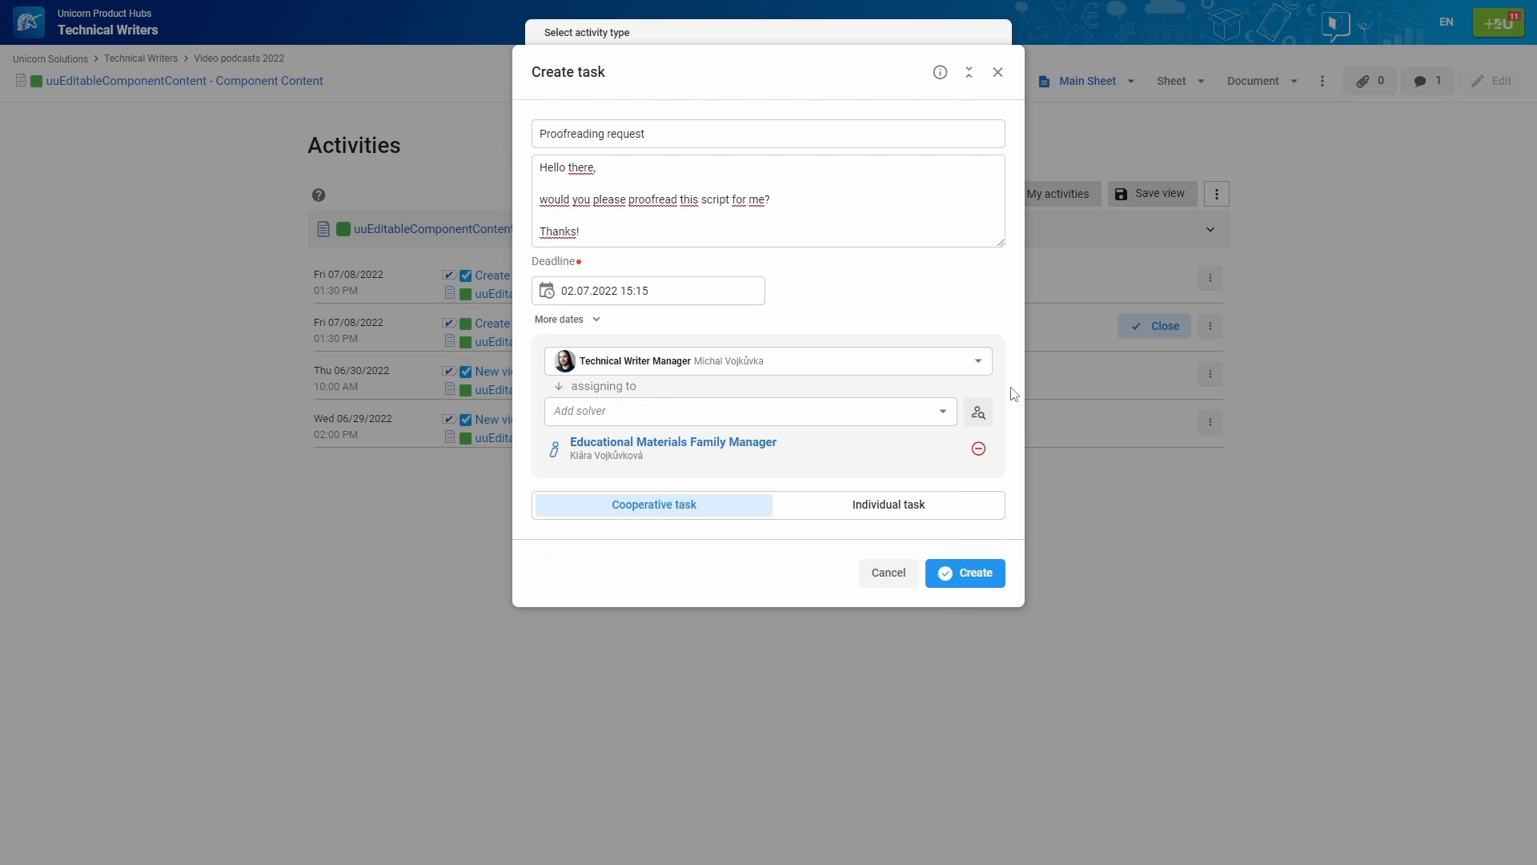
Look up a colleague's user roles and add Unicorn Communication Specialist as the second solver
left_click(978, 412)
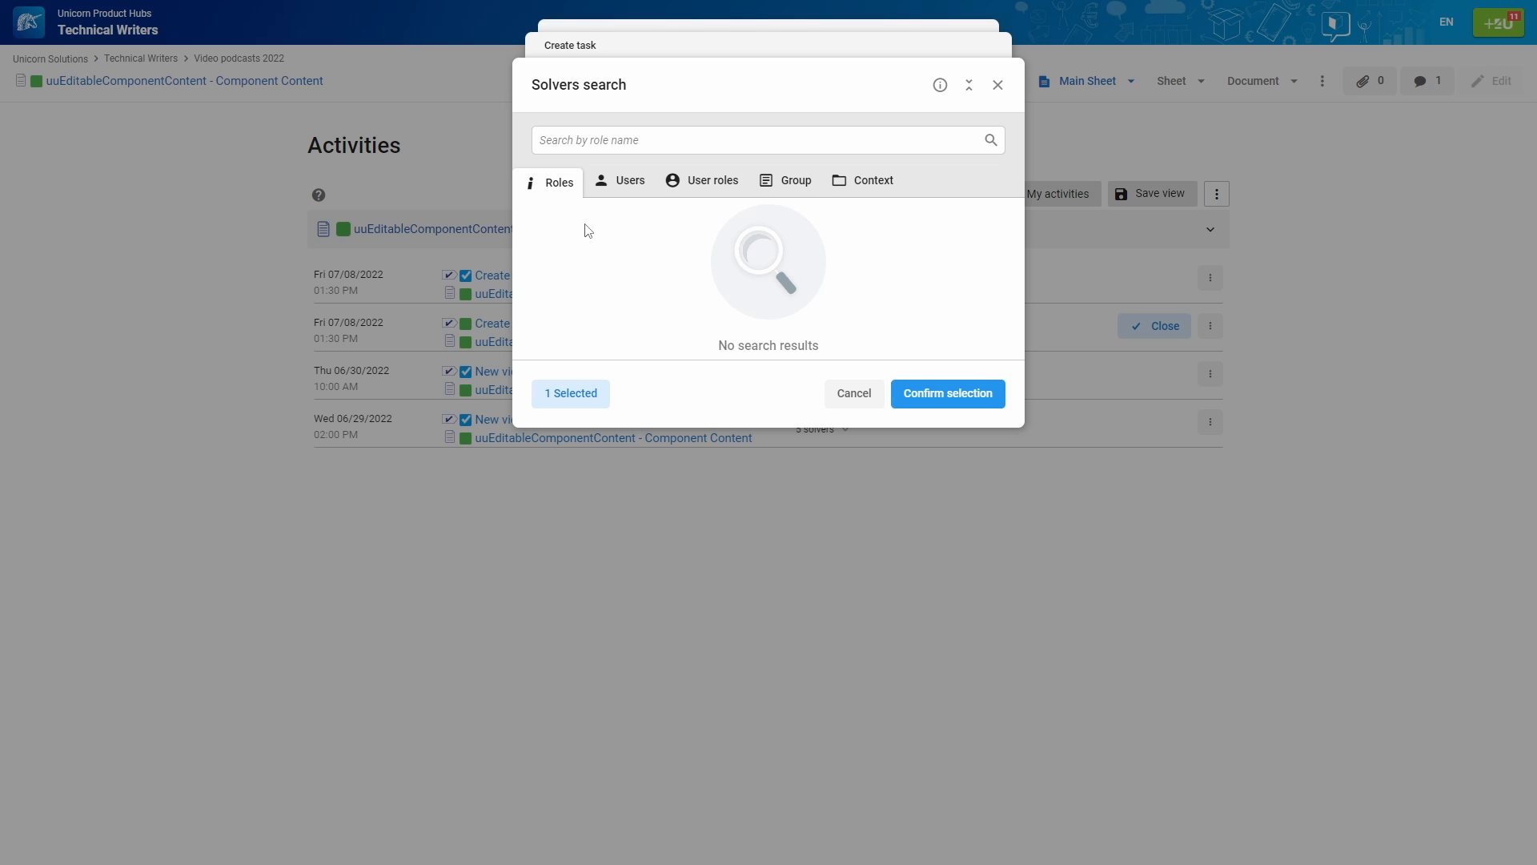
left_click(630, 192)
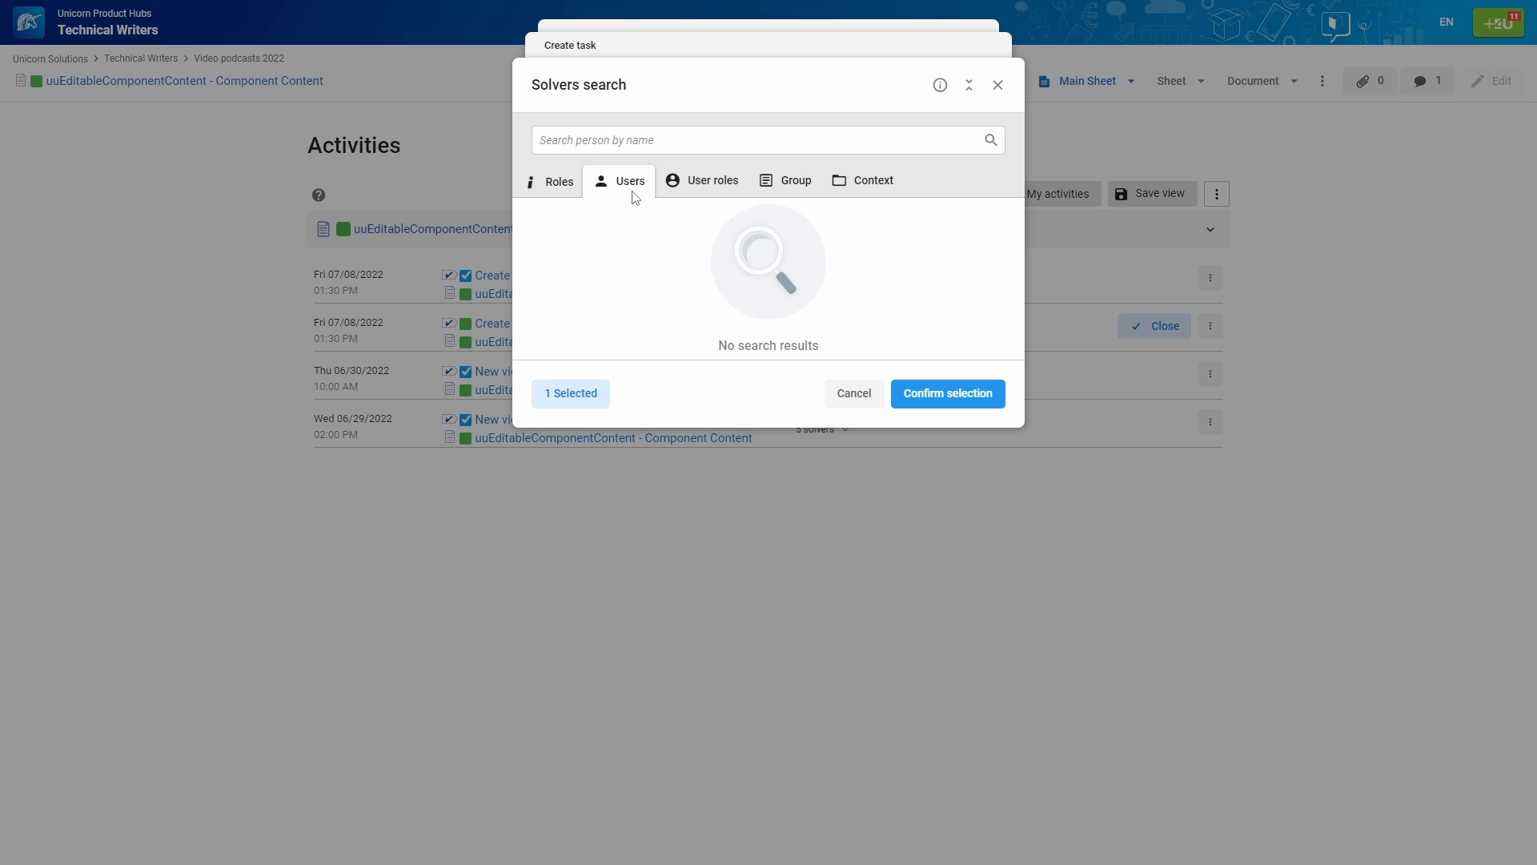
left_click(705, 182)
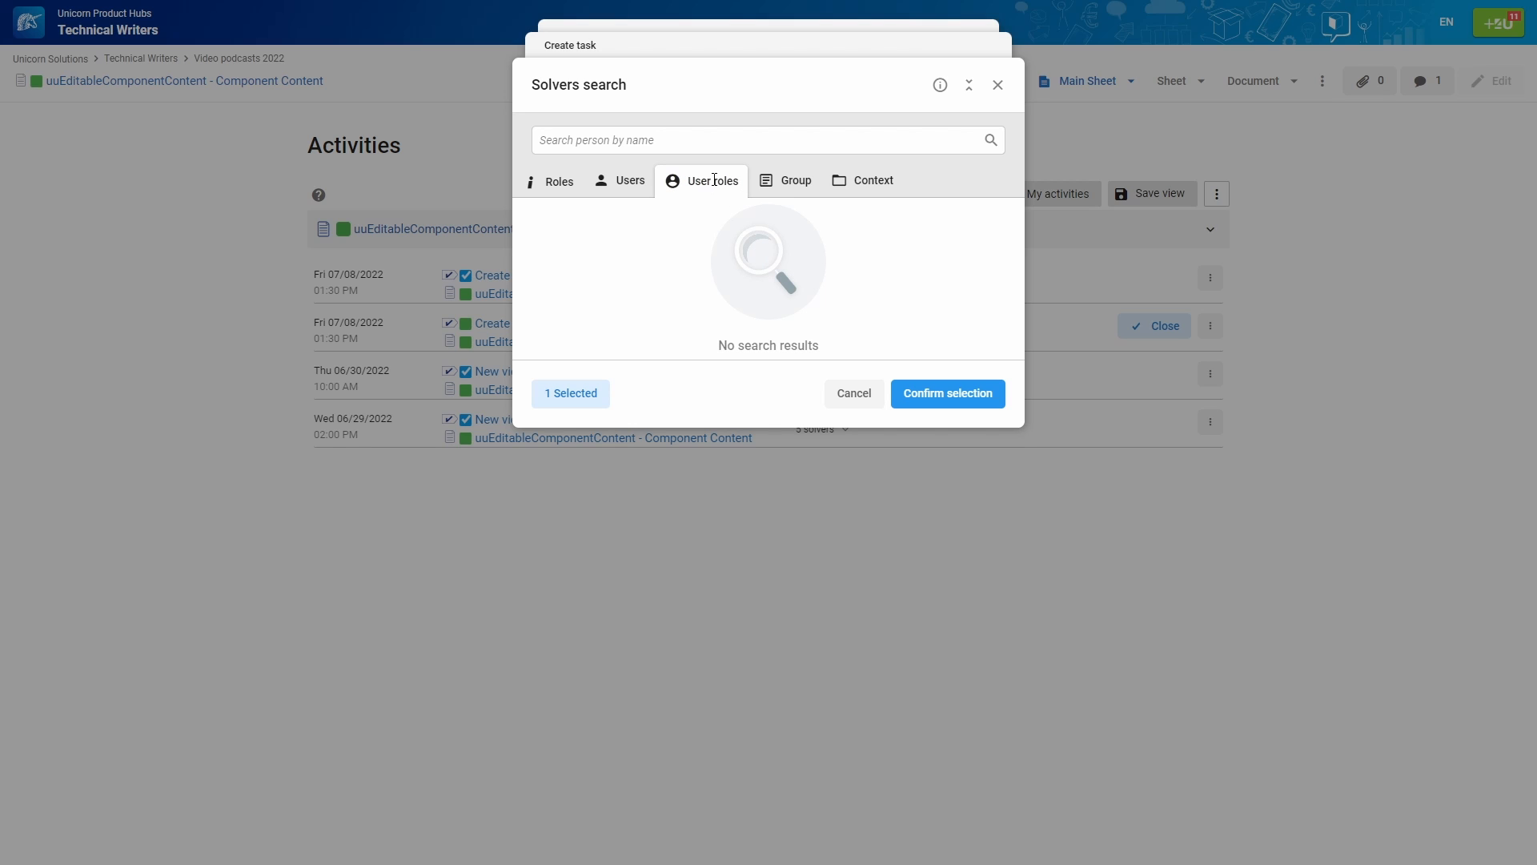
left_click(728, 142)
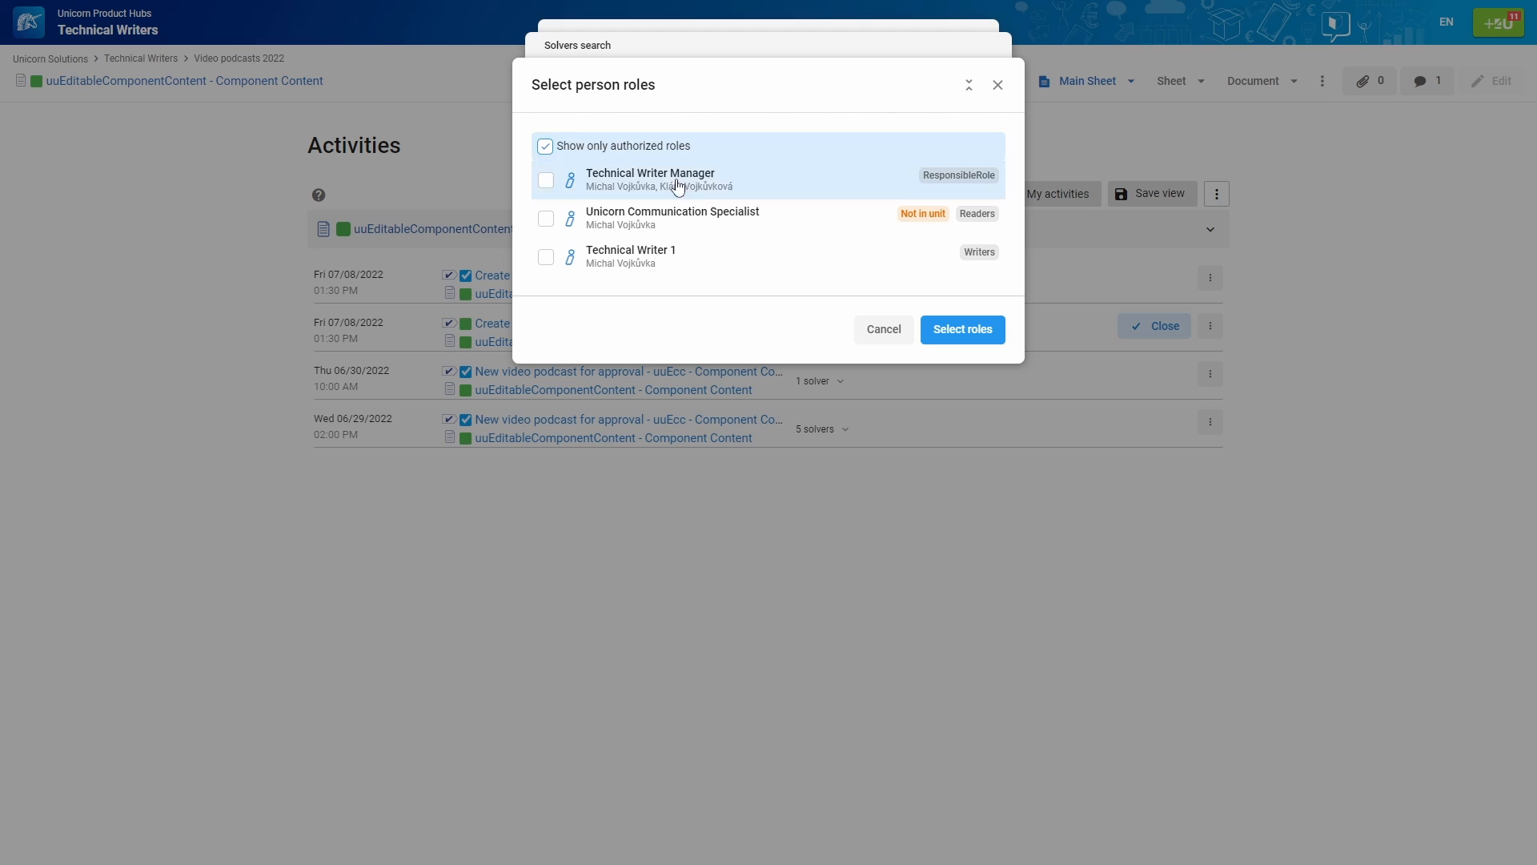
left_click(546, 219)
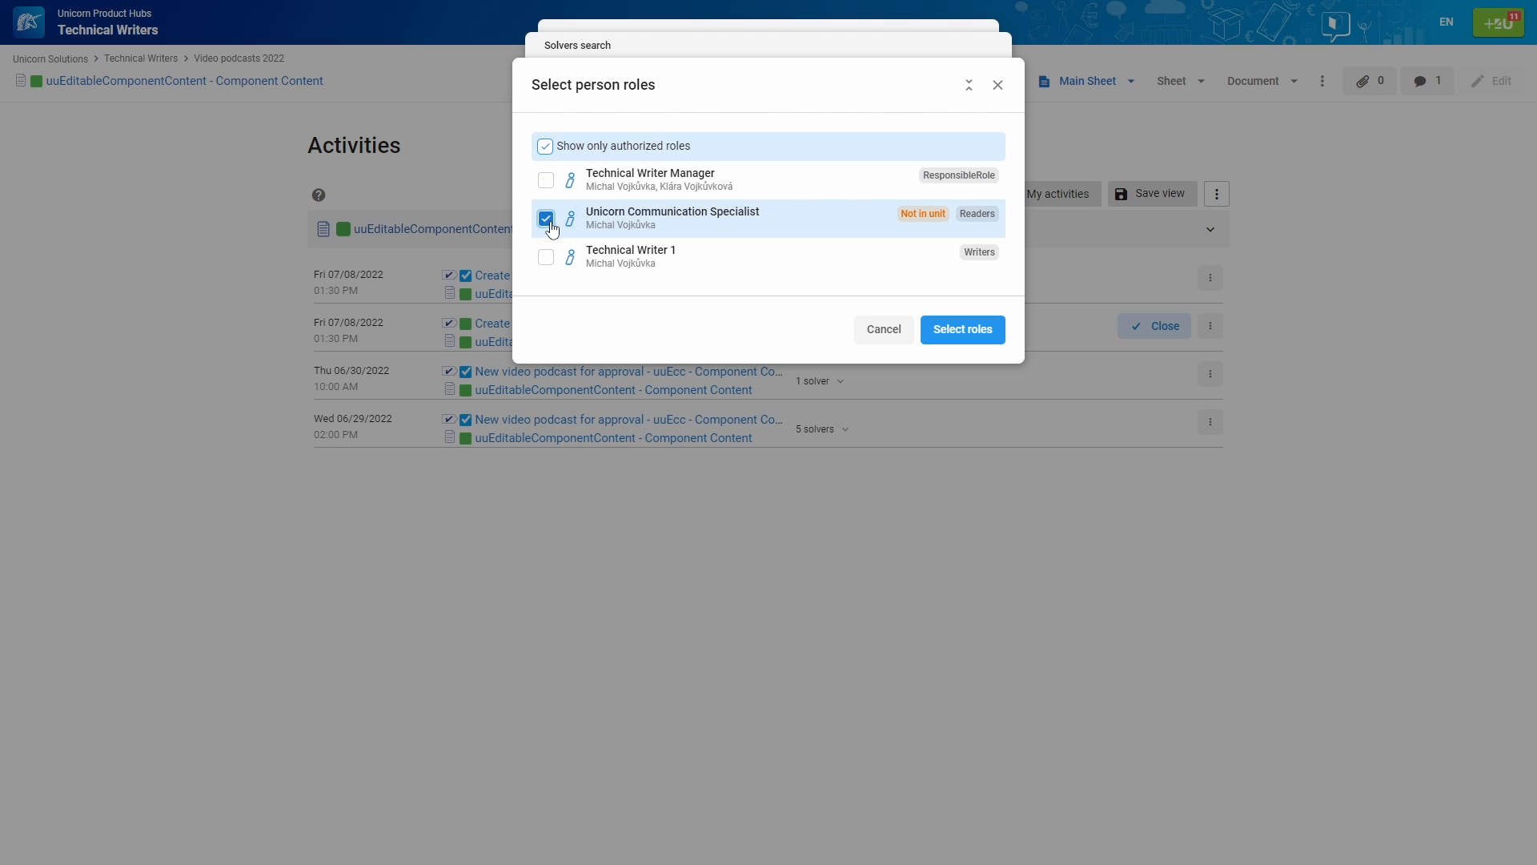
left_click(944, 330)
left_click(955, 288)
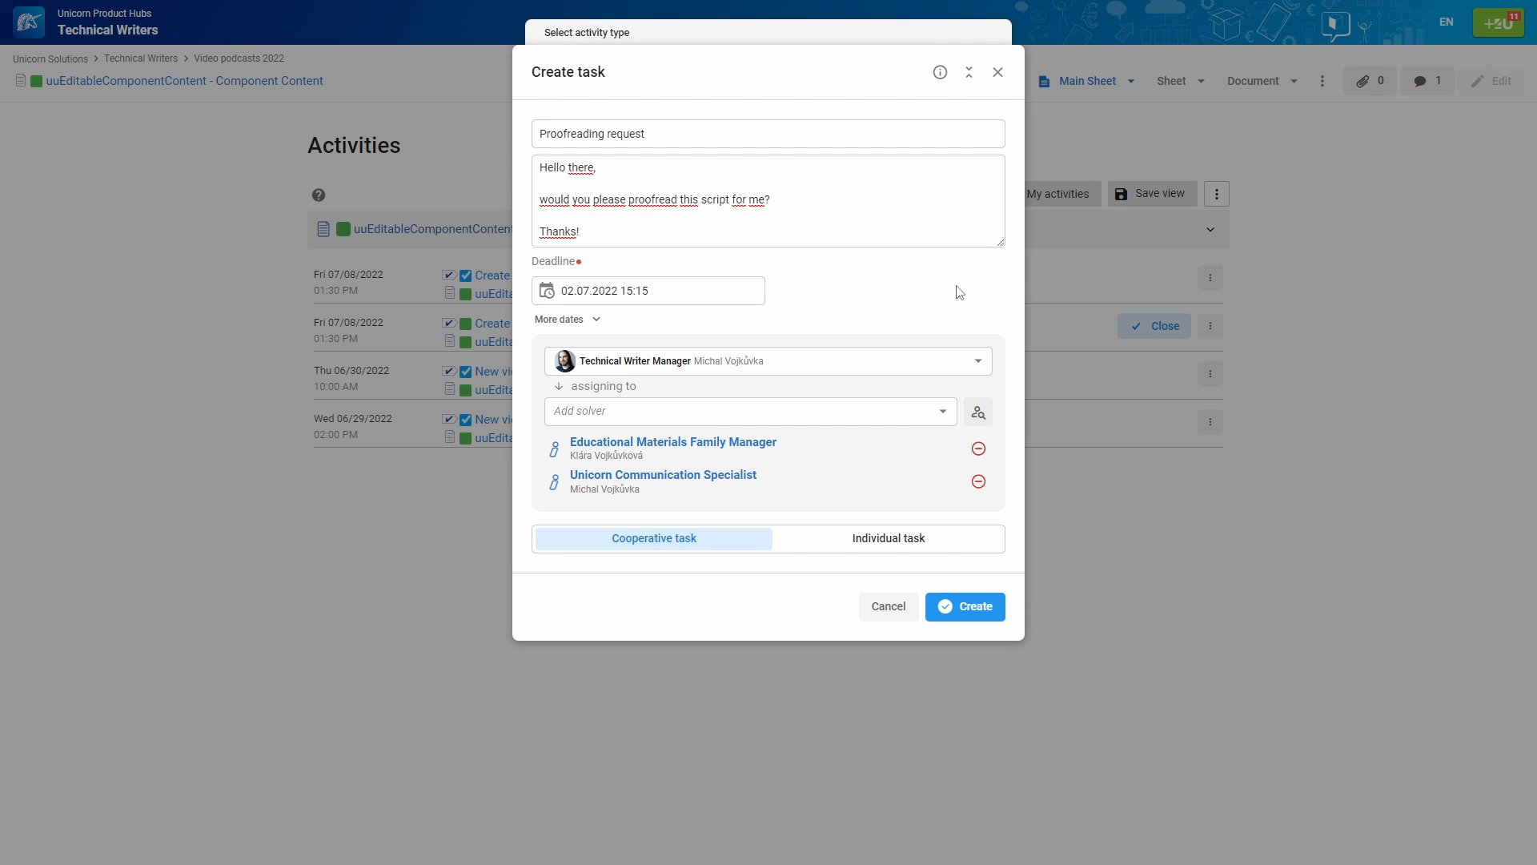
Reopen the solver search, browse the 'Education' groups' roles, and cancel without choosing any
left_click(979, 412)
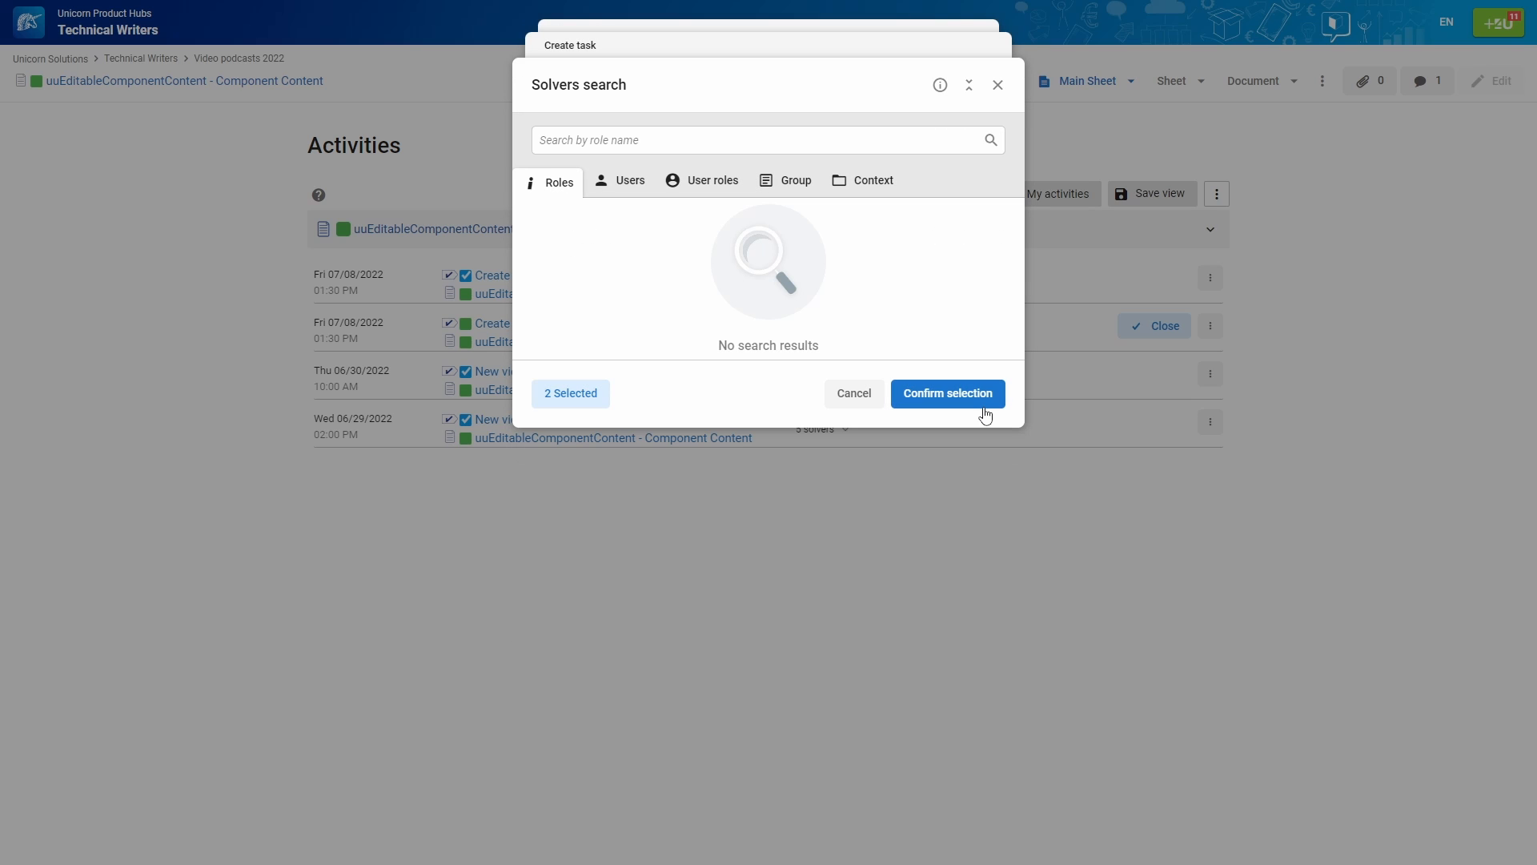
left_click(787, 181)
left_click(798, 141)
type("Education")
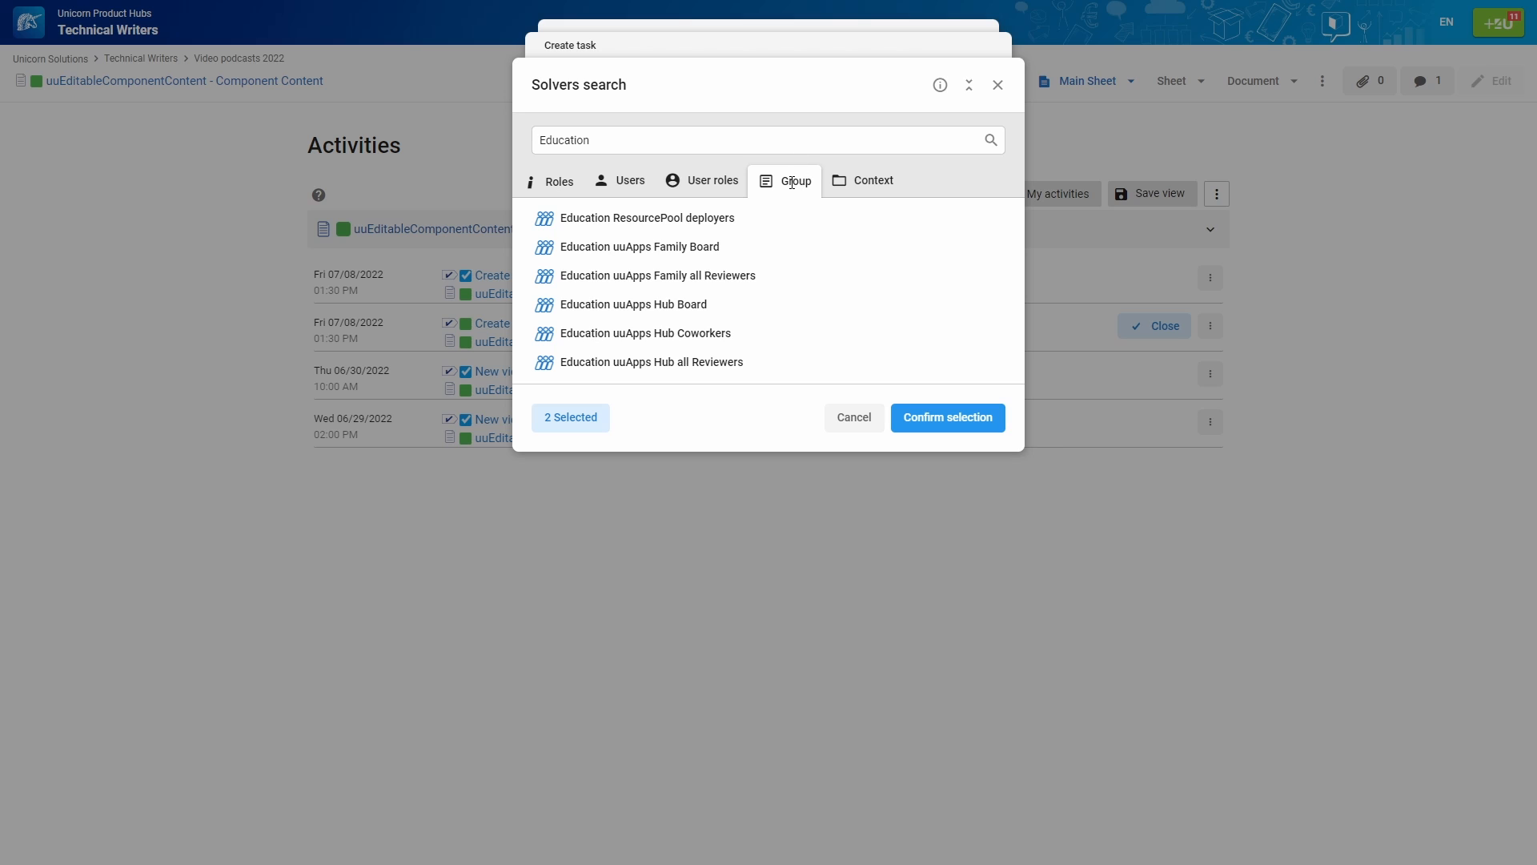
left_click(703, 248)
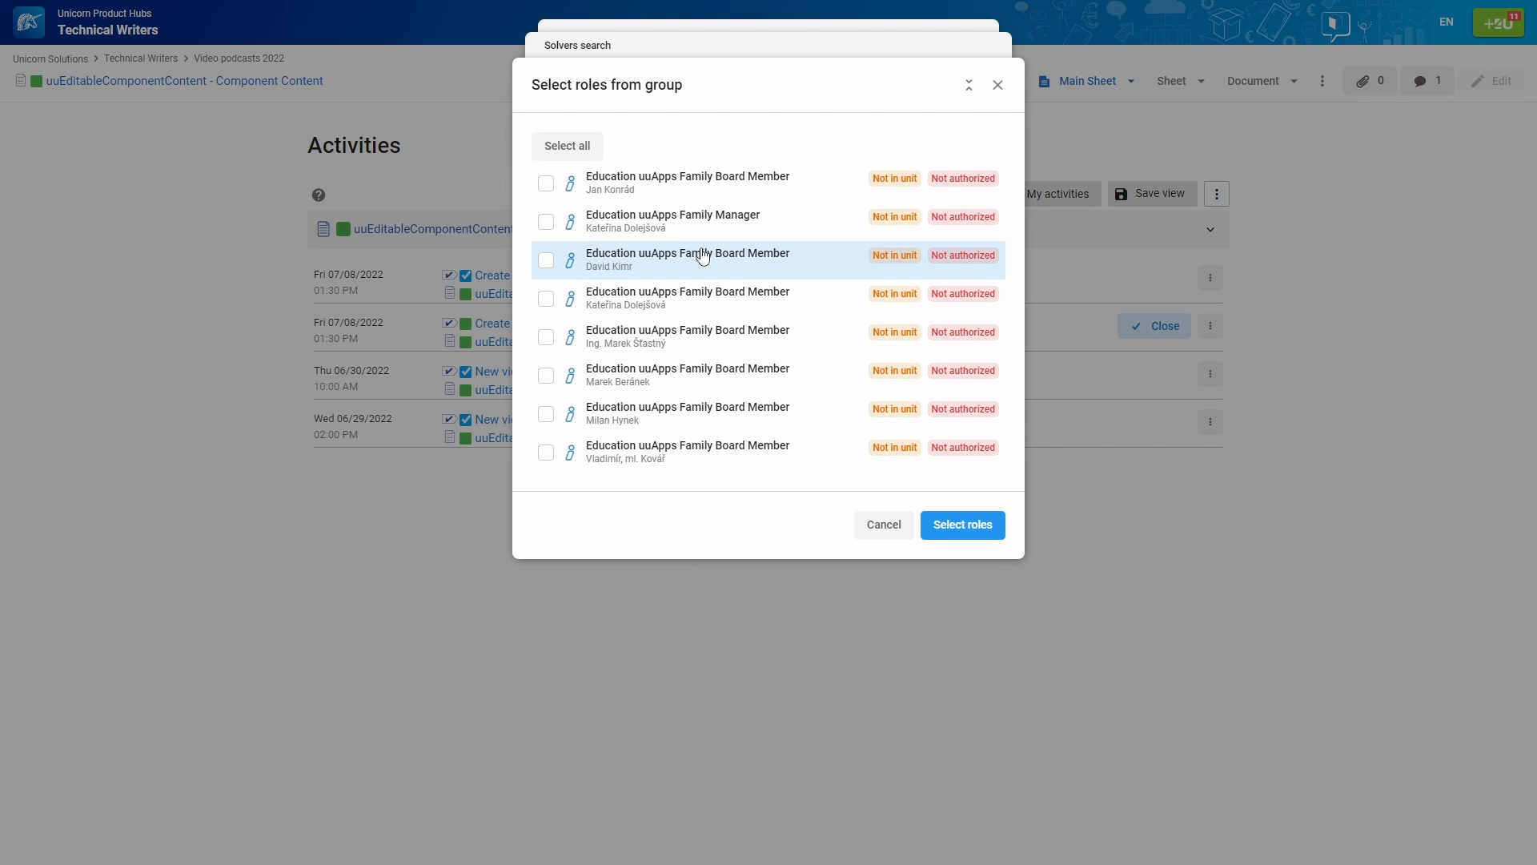
left_click(876, 525)
Search the colleague by name under Users and confirm them as the third solver
left_click(631, 180)
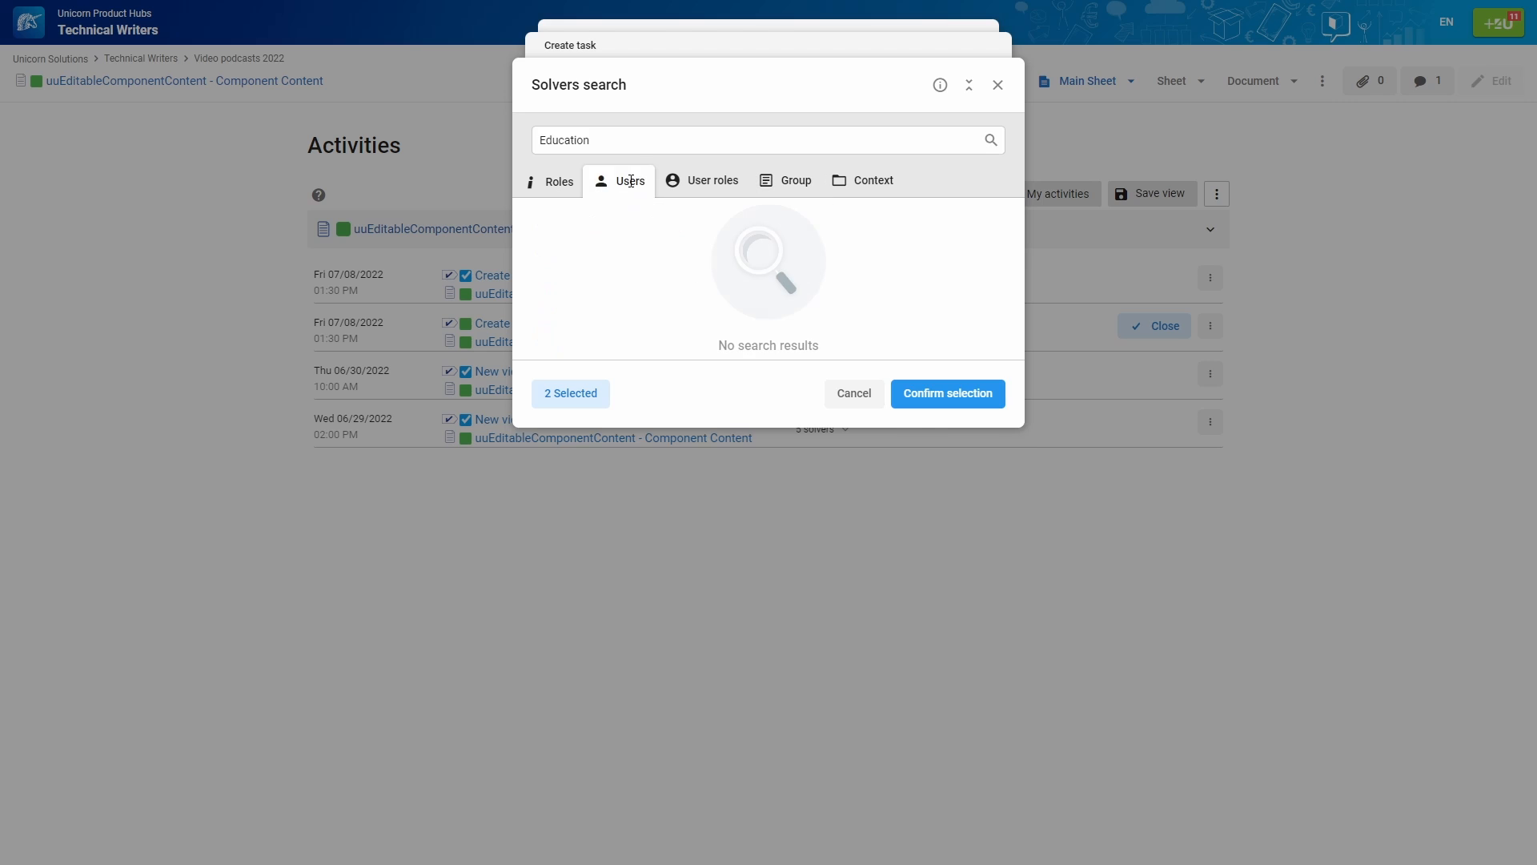
left_click(673, 141)
key("BackSpace")
key("BackSpace")
key("BackSpace")
key("BackSpace")
key("BackSpace")
key("BackSpace")
key("BackSpace")
key("BackSpace")
key("BackSpace")
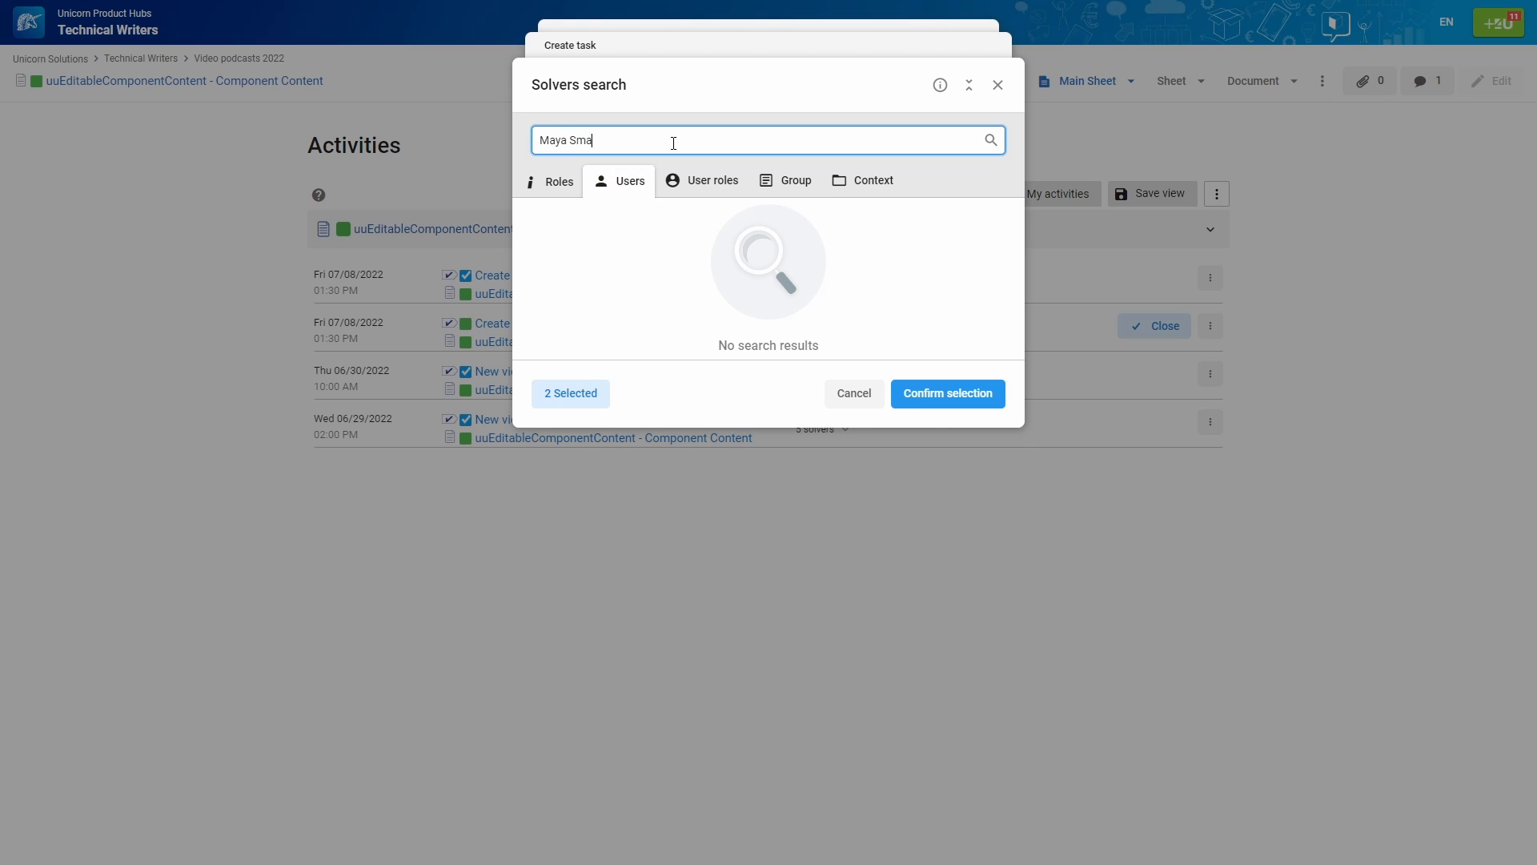
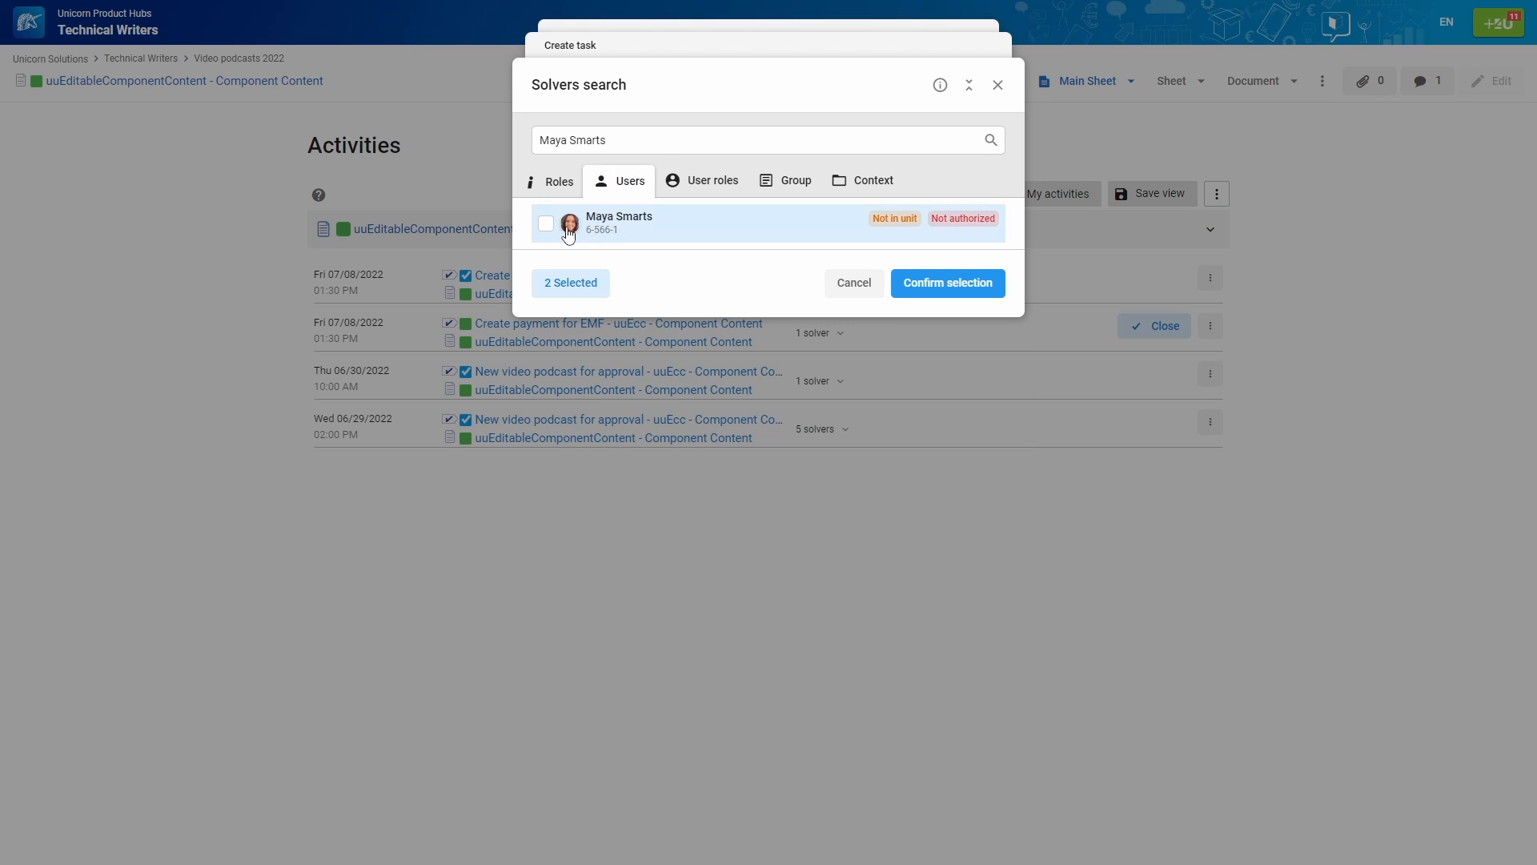
left_click(547, 226)
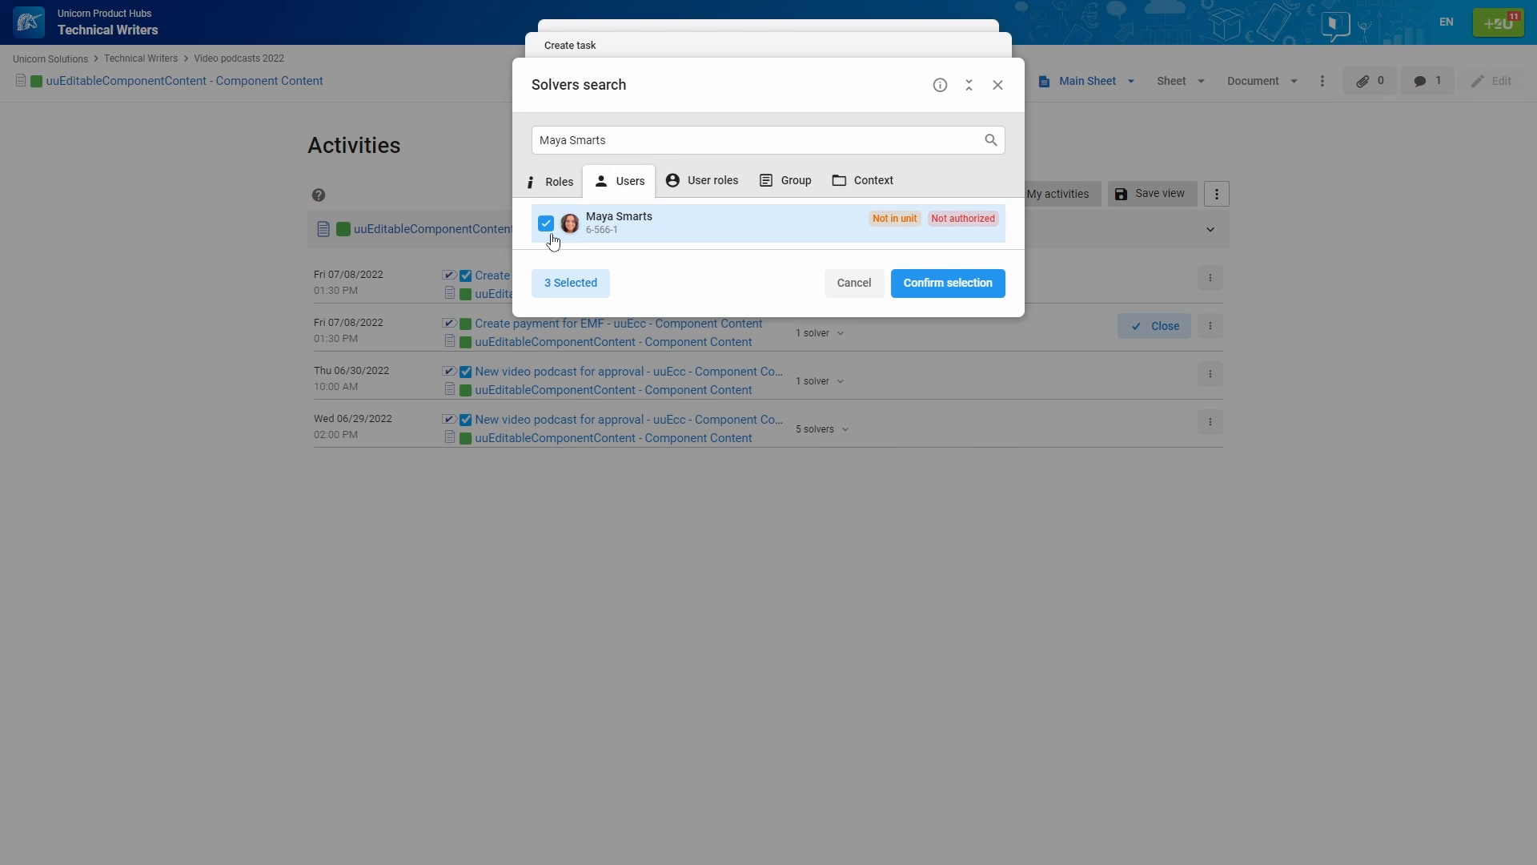
left_click(956, 285)
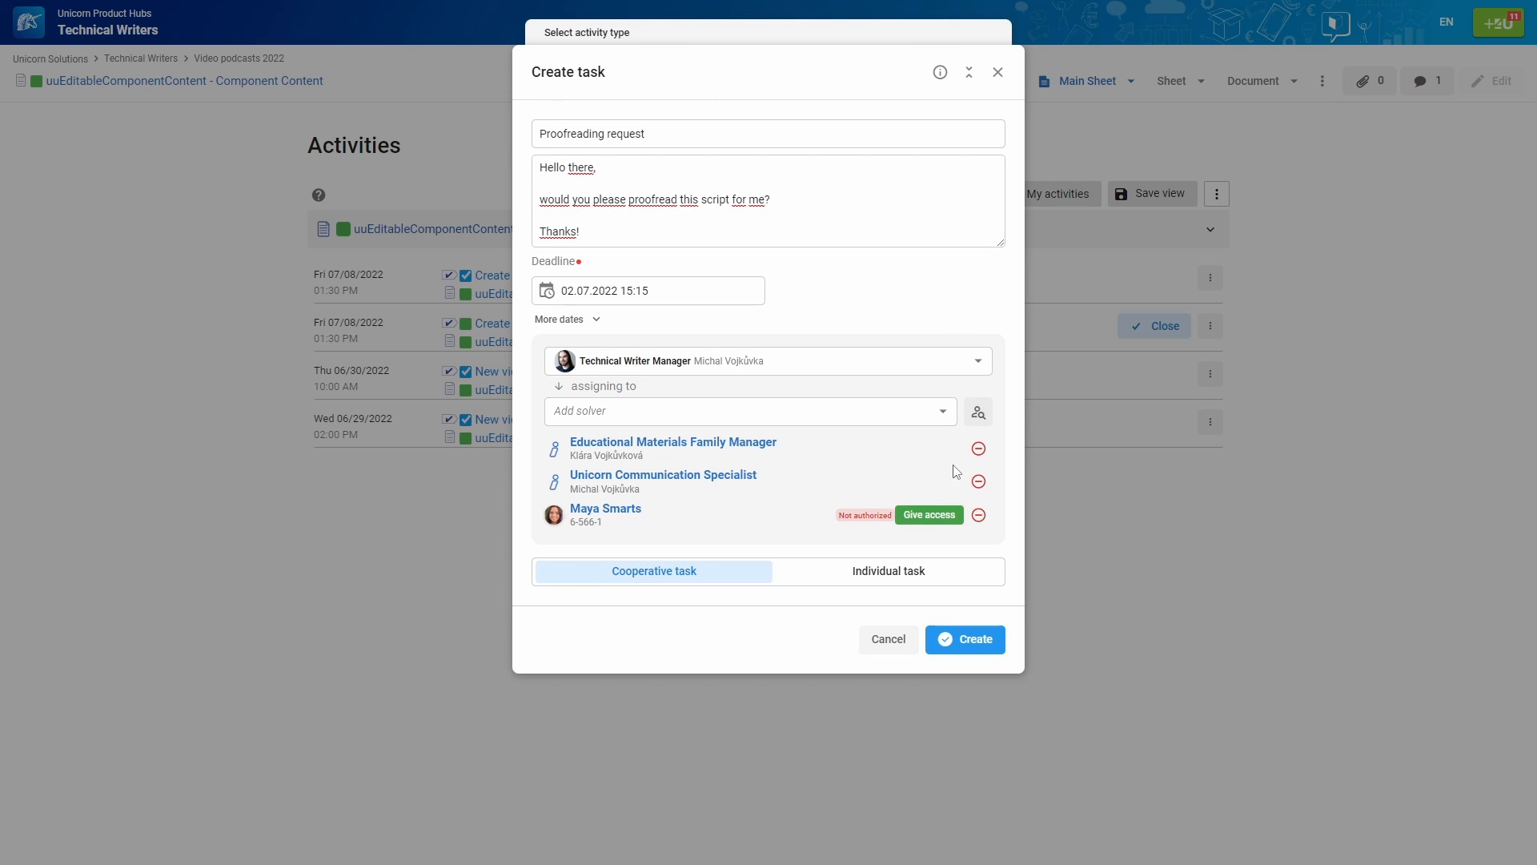
Grant the unauthorized third solver Readers permission on the document
left_click(946, 514)
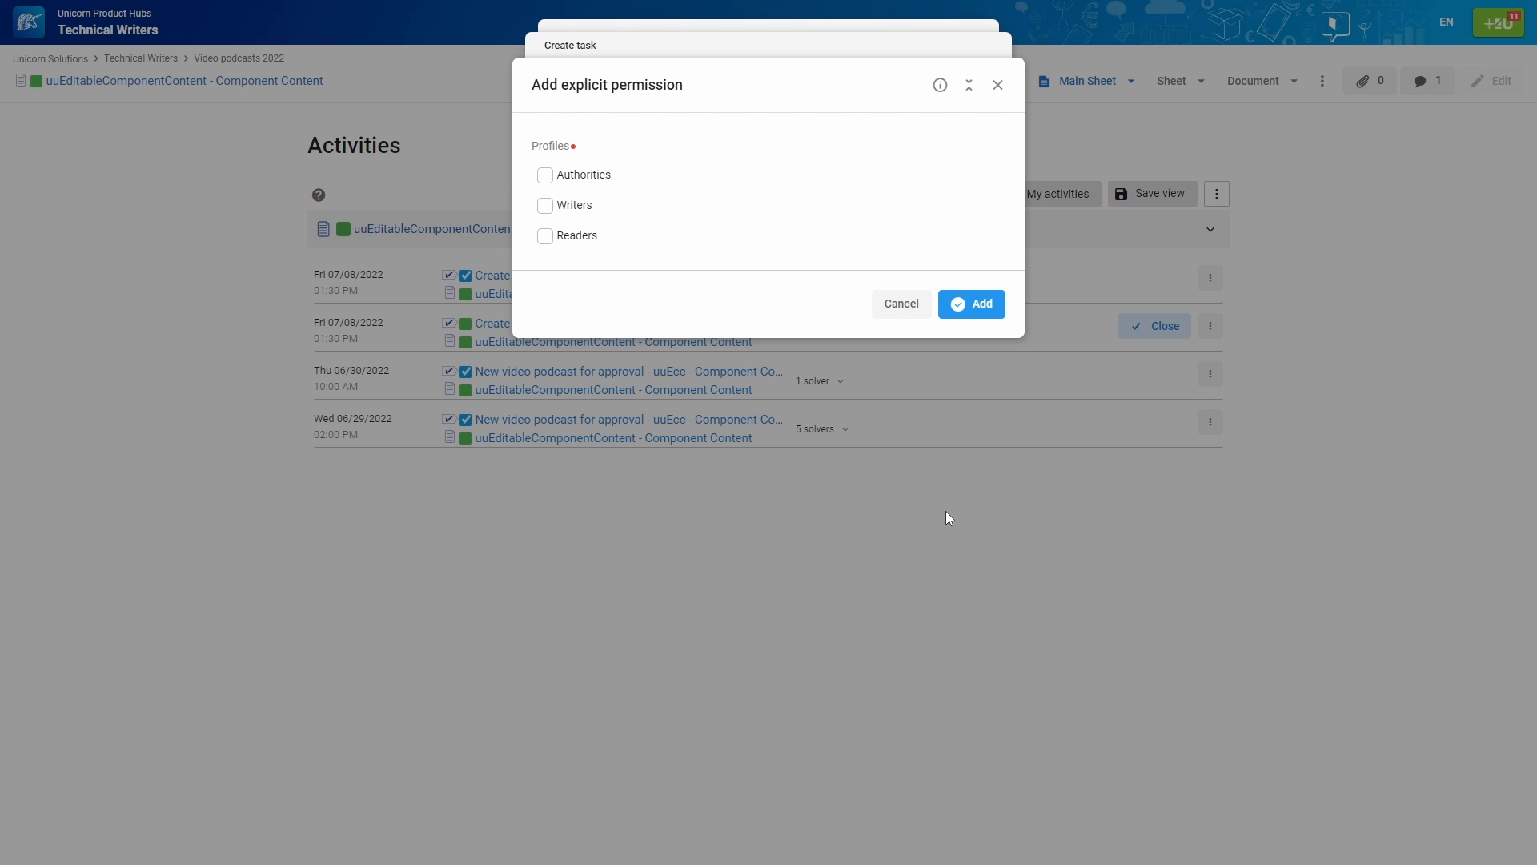
left_click(546, 237)
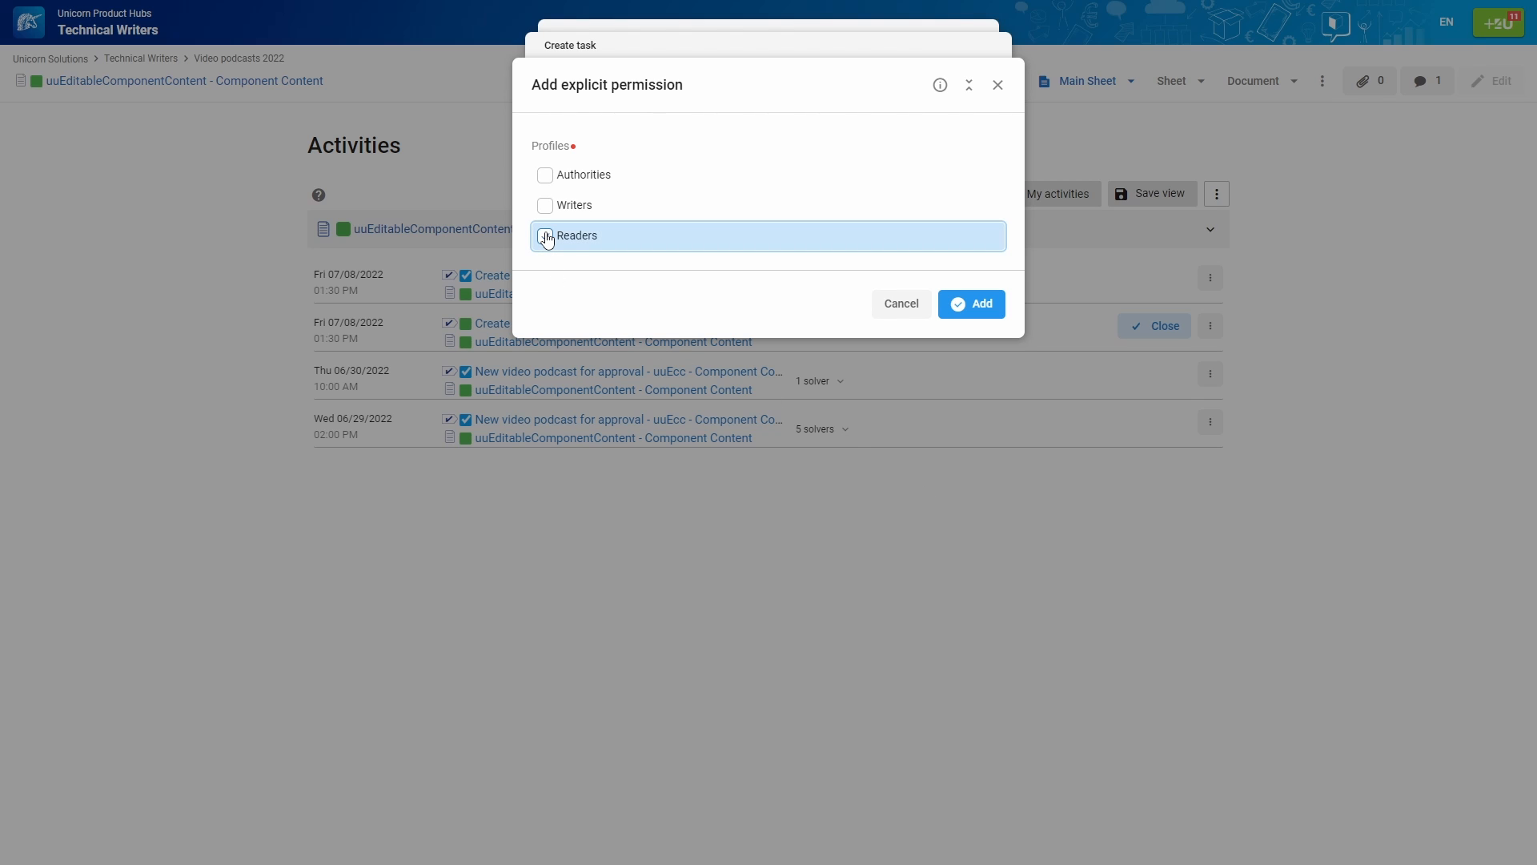
left_click(963, 305)
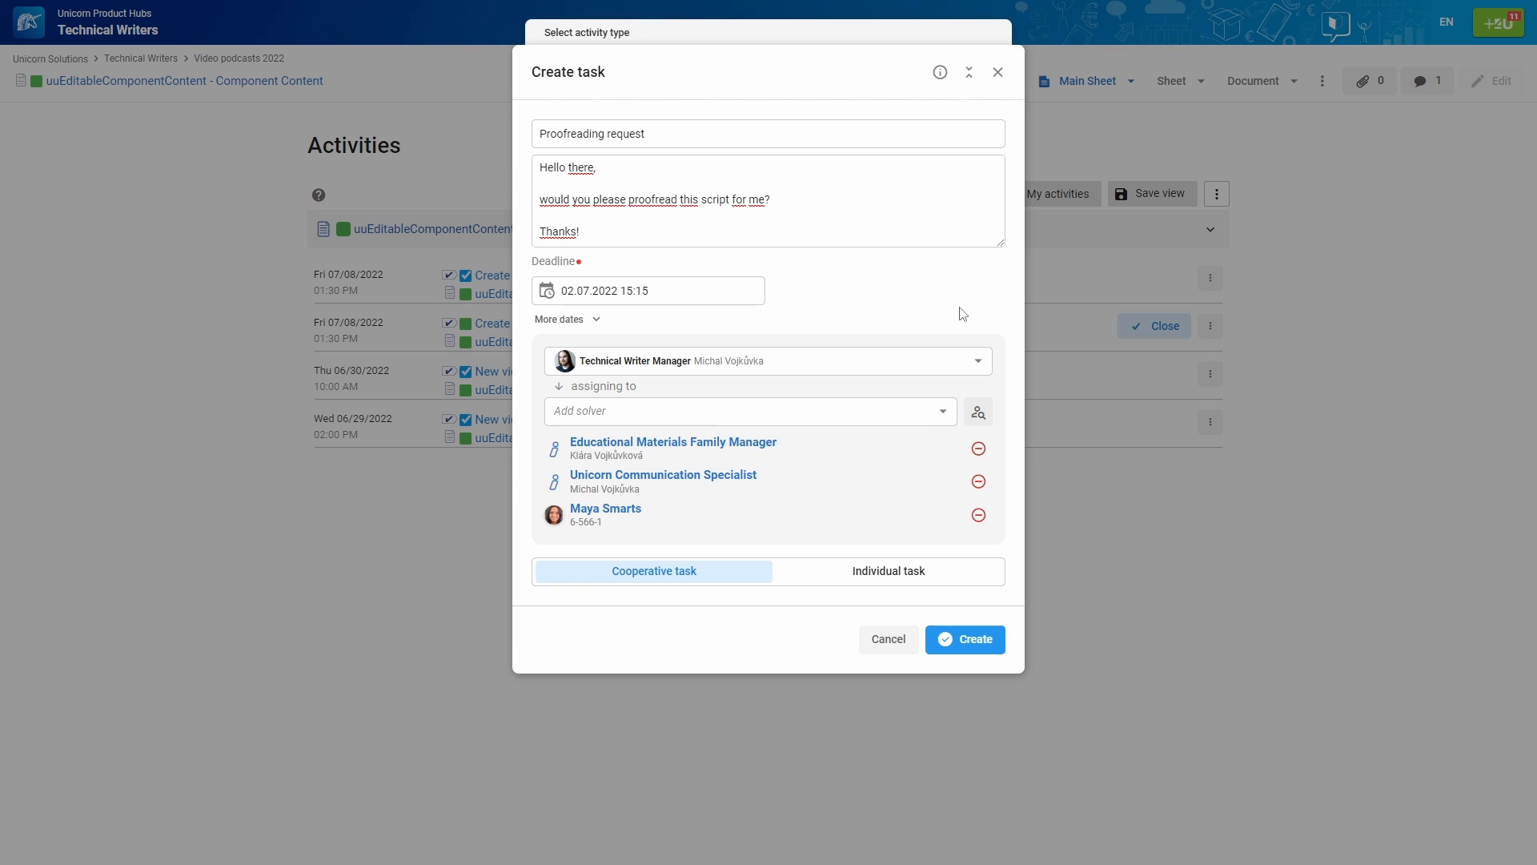
Remove the third solver and create the Proofreading request with two solvers
left_click(978, 515)
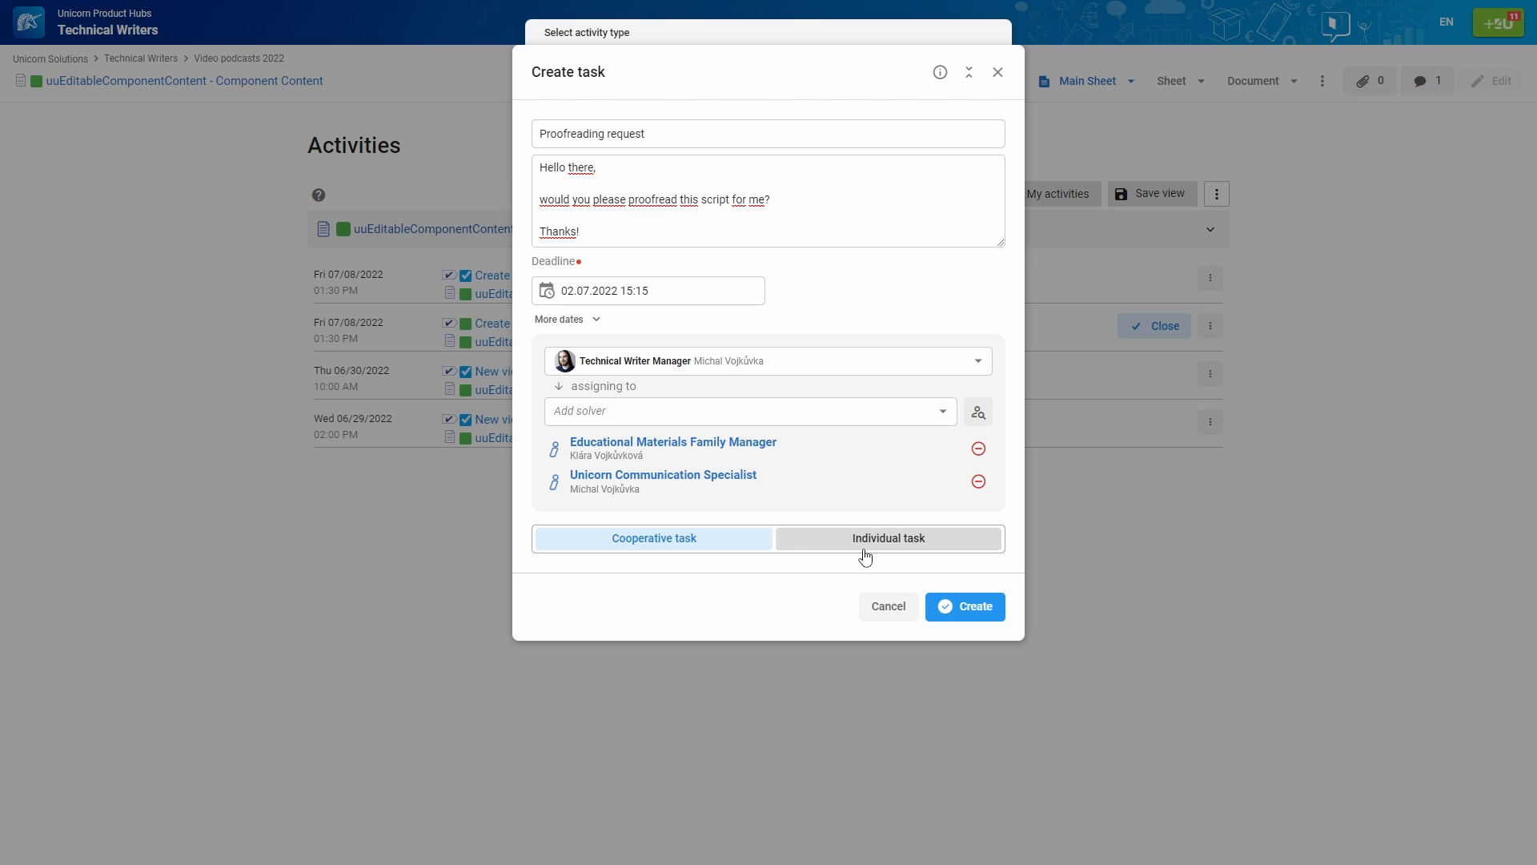
left_click(961, 606)
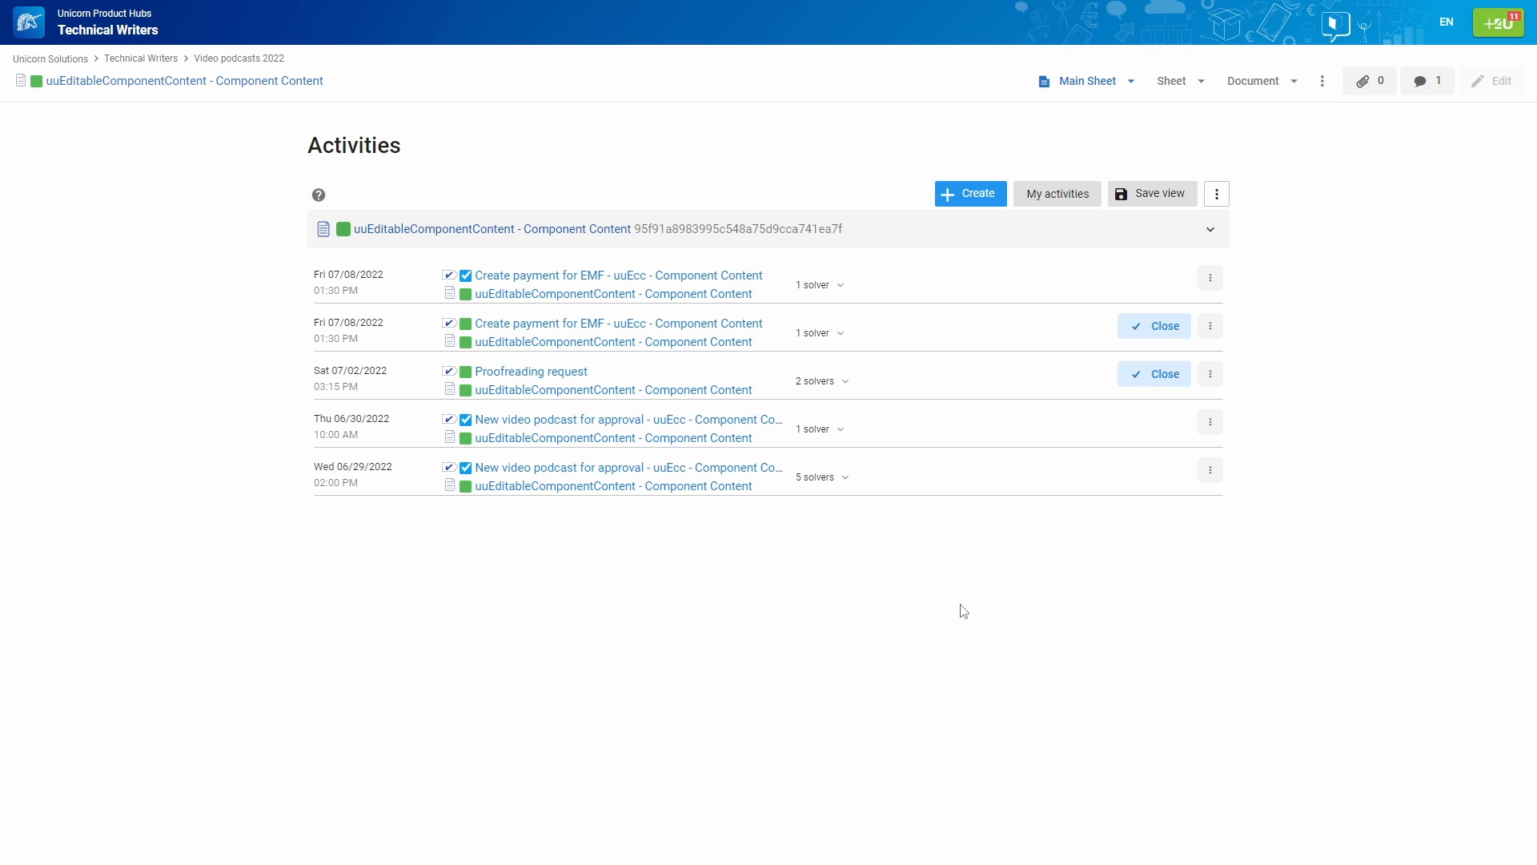
Open the Proofreading request and view its Overview, History & comments, and Solvers tabs
left_click(565, 372)
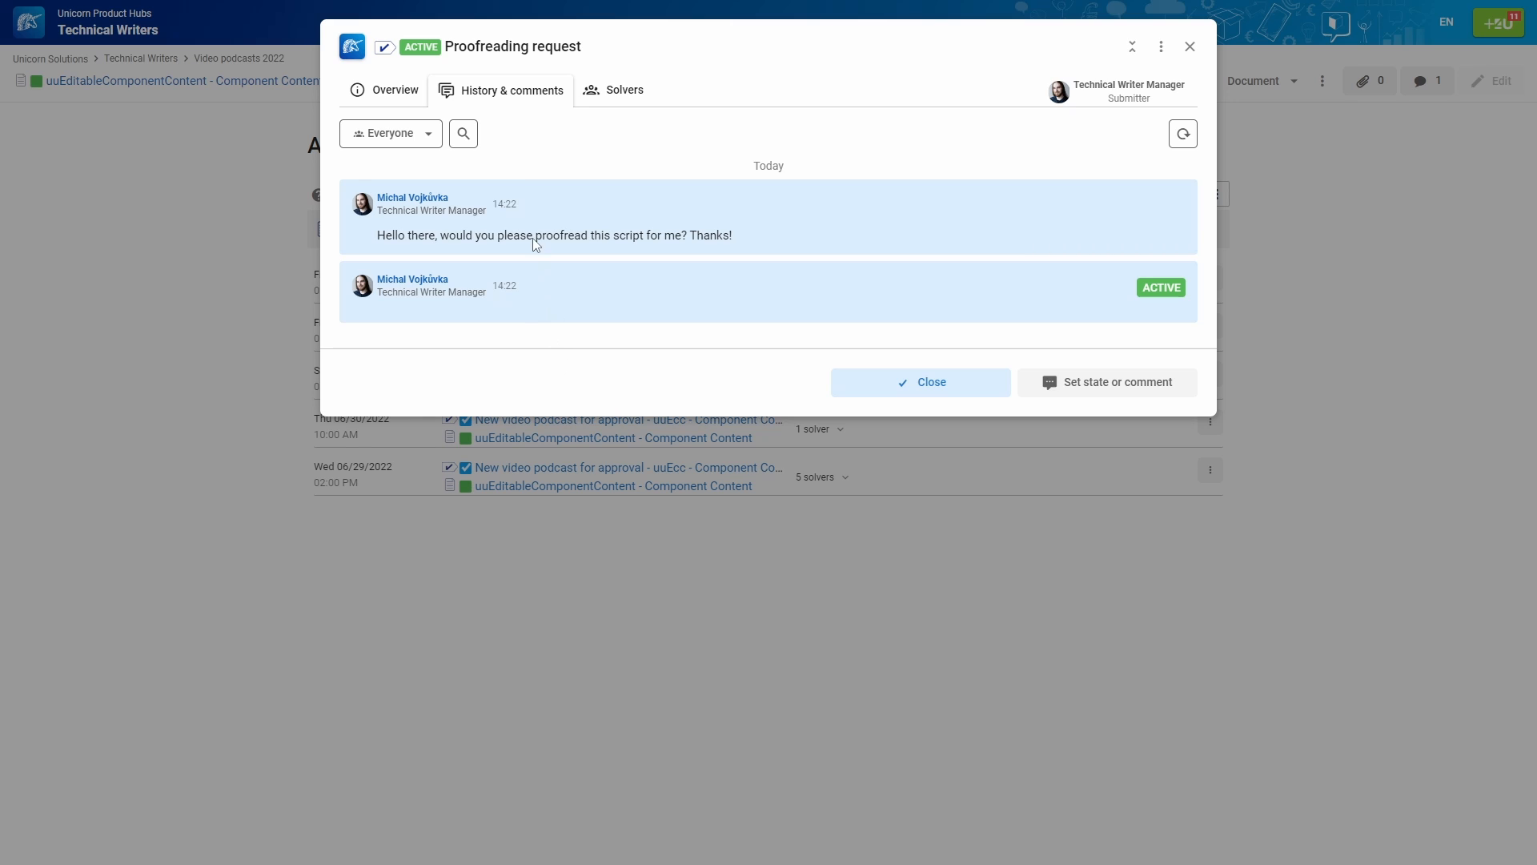
left_click(356, 89)
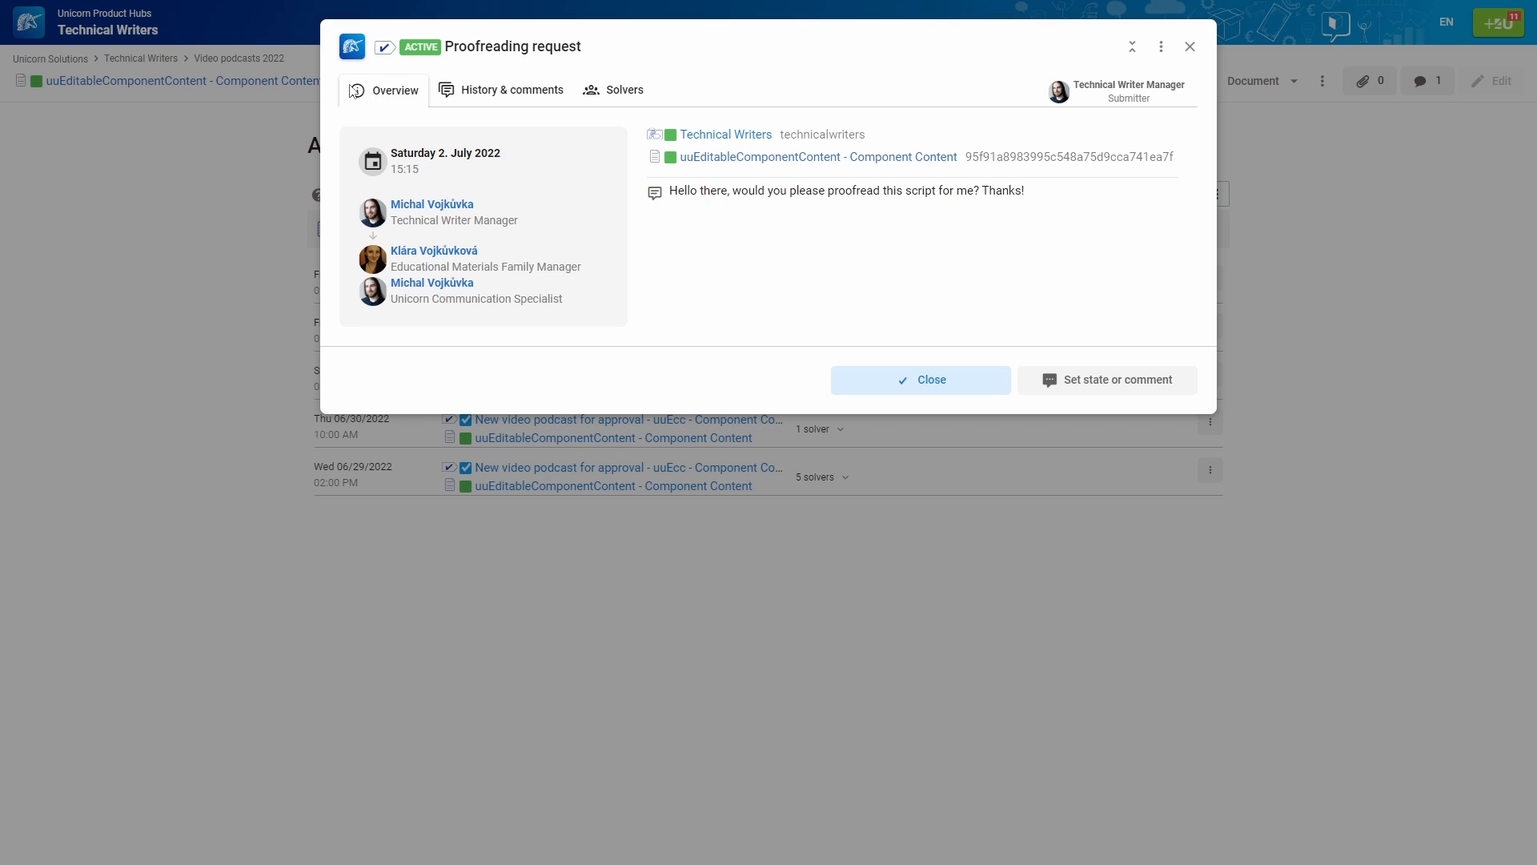
left_click(497, 102)
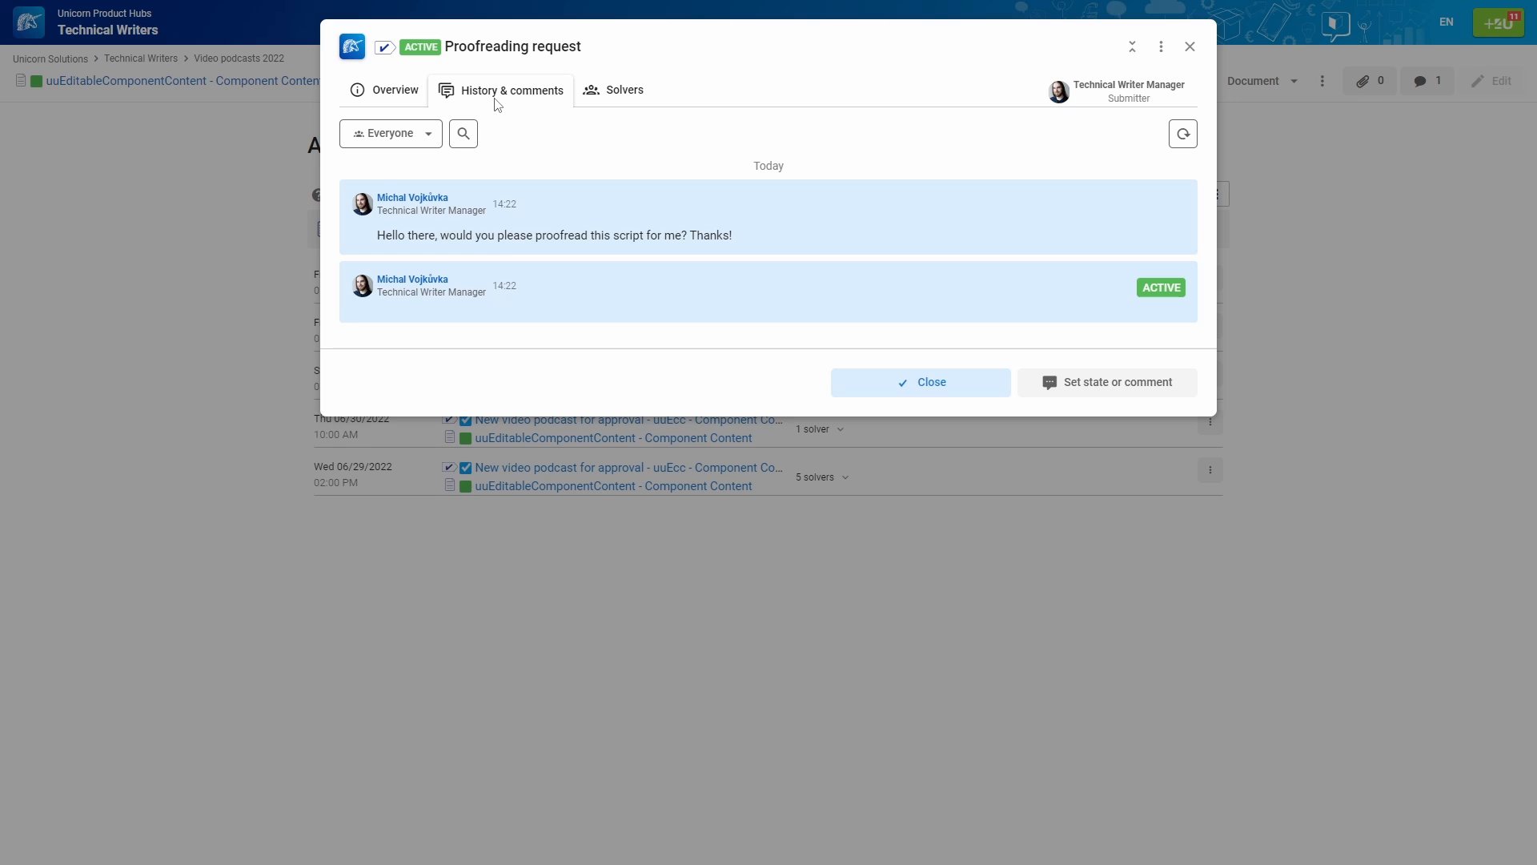
left_click(628, 96)
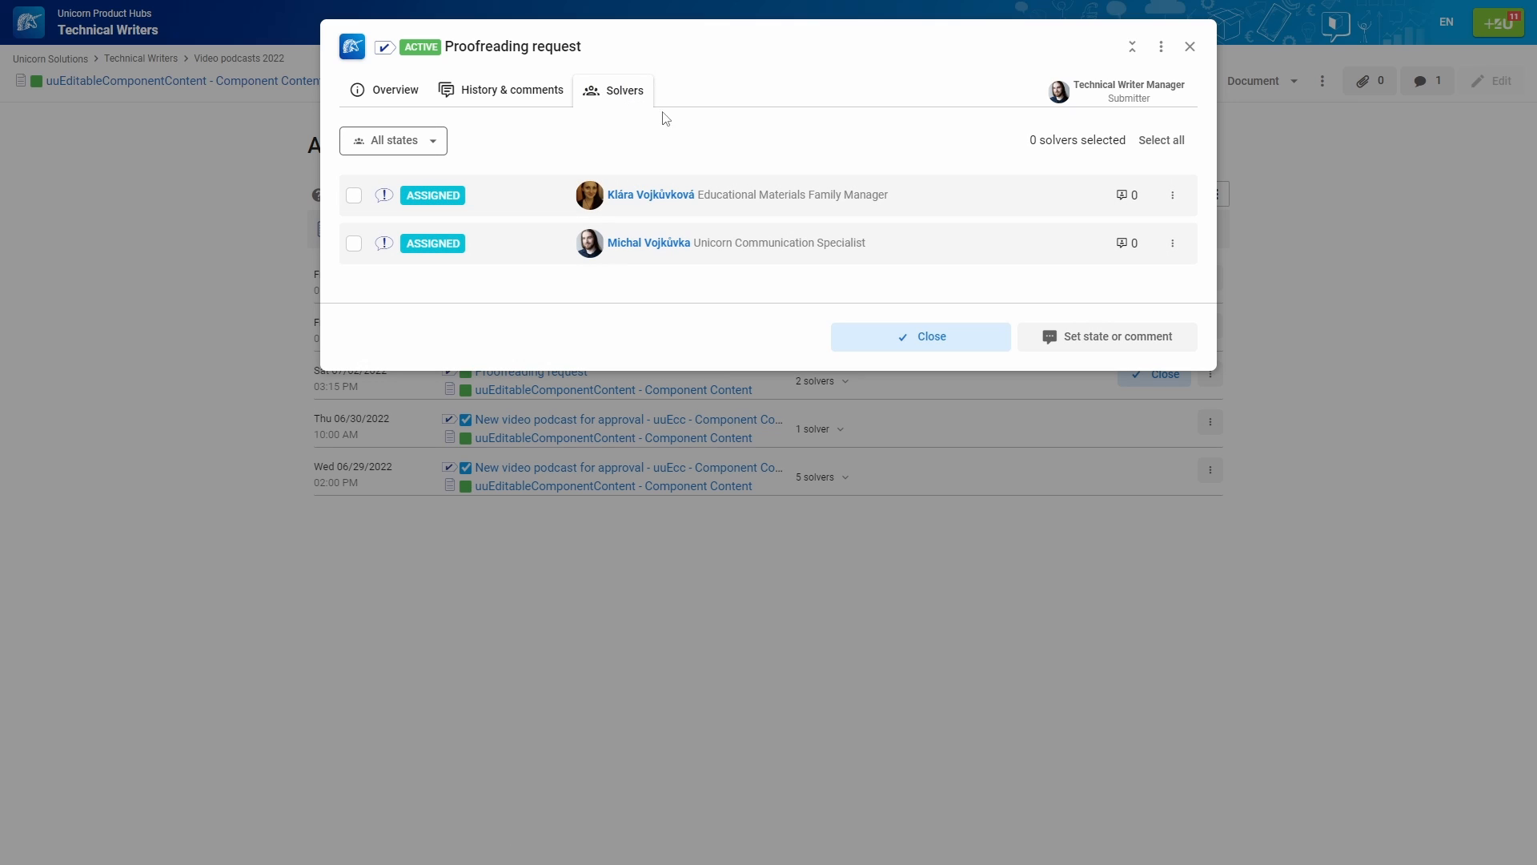
Replace Educational Materials Family Manager with the colleague using Set solver and submit
left_click(1173, 195)
left_click(1204, 228)
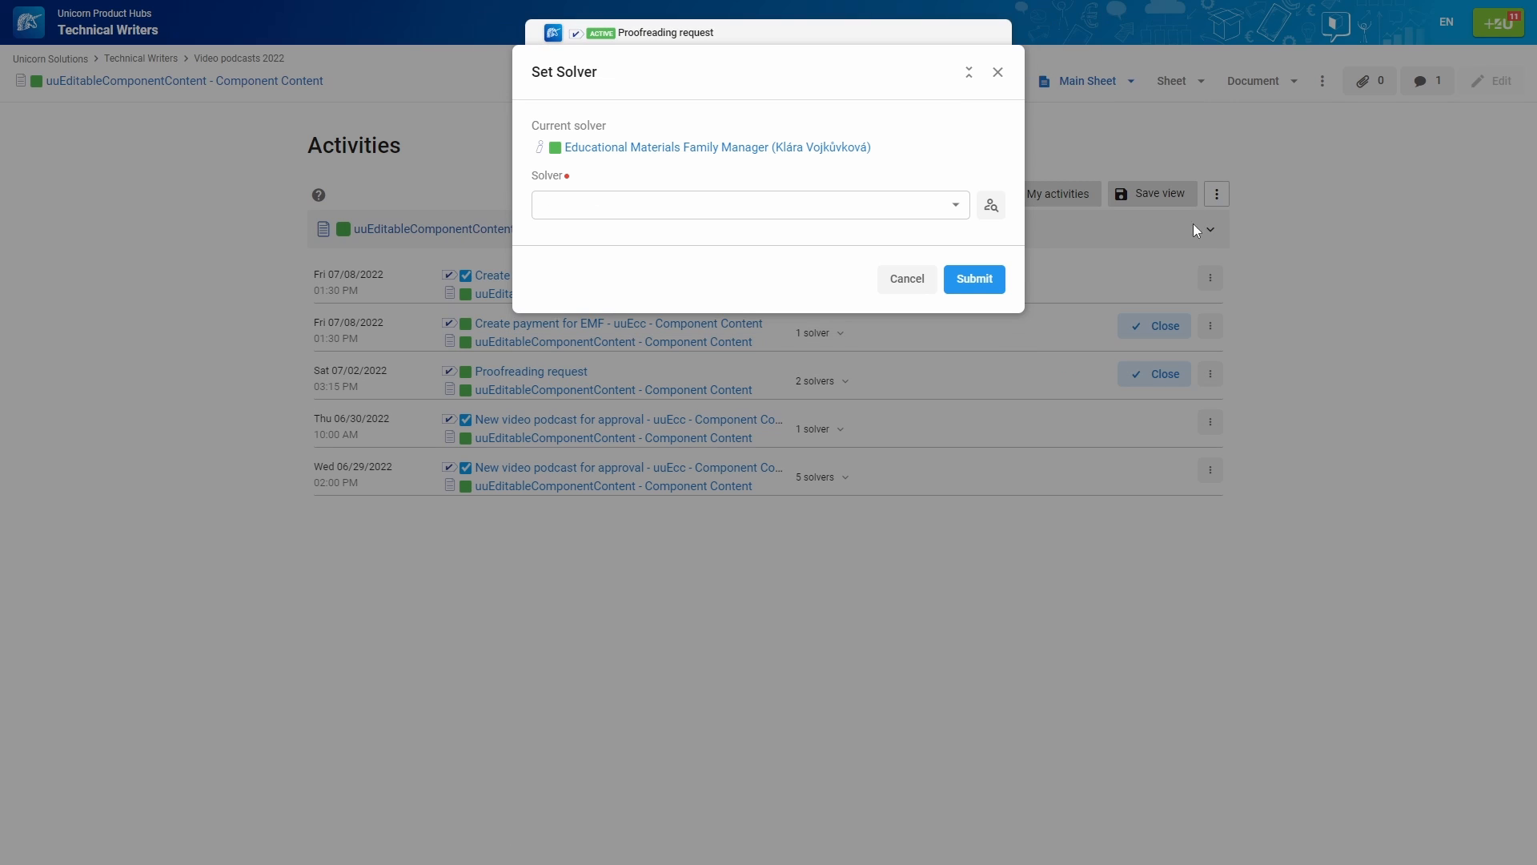
left_click(892, 208)
type("Maya")
left_click(893, 232)
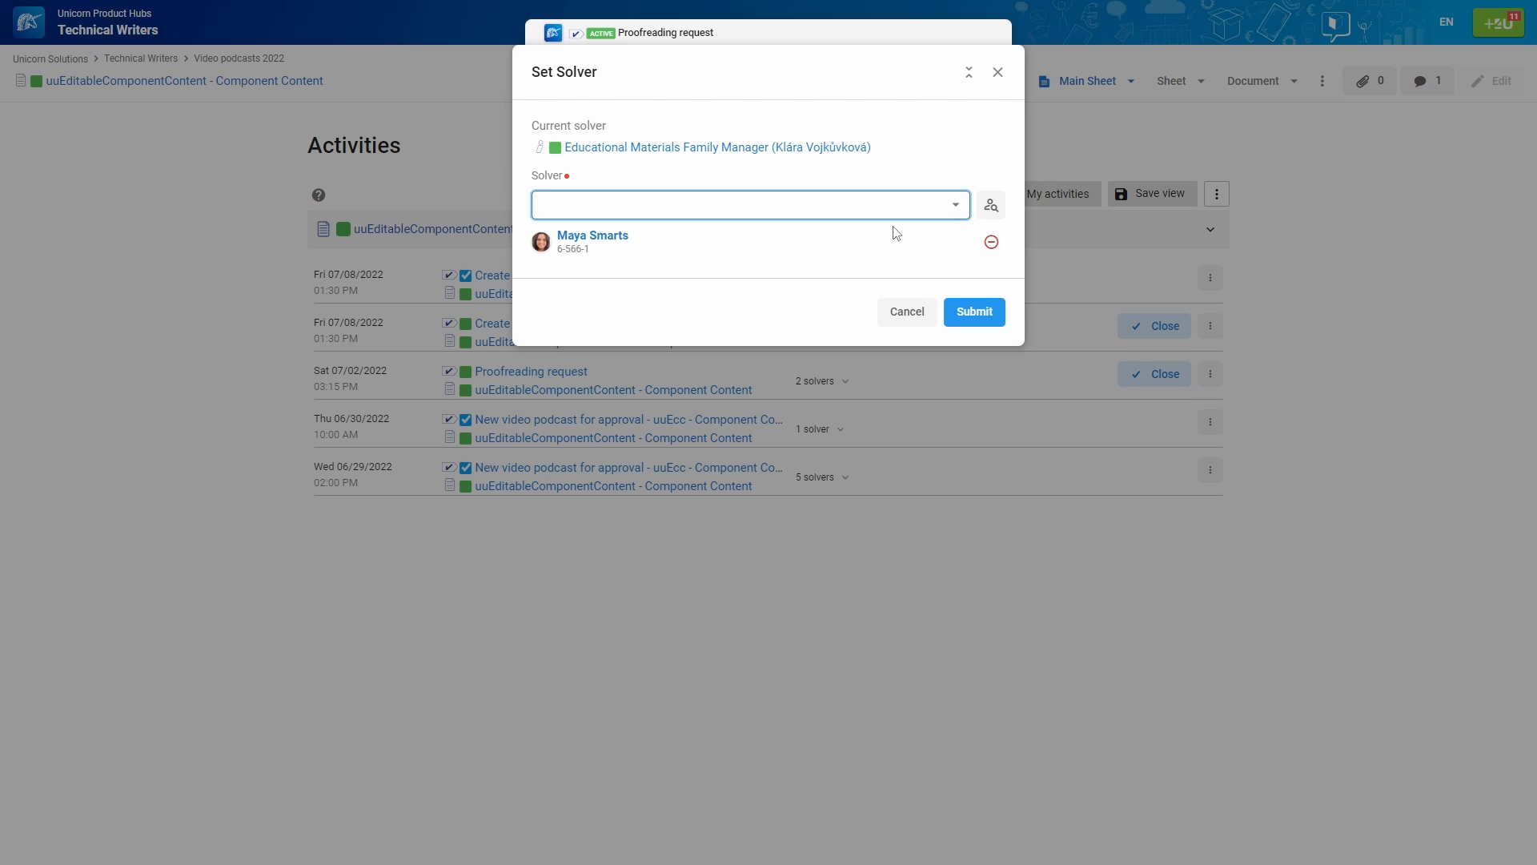
left_click(965, 309)
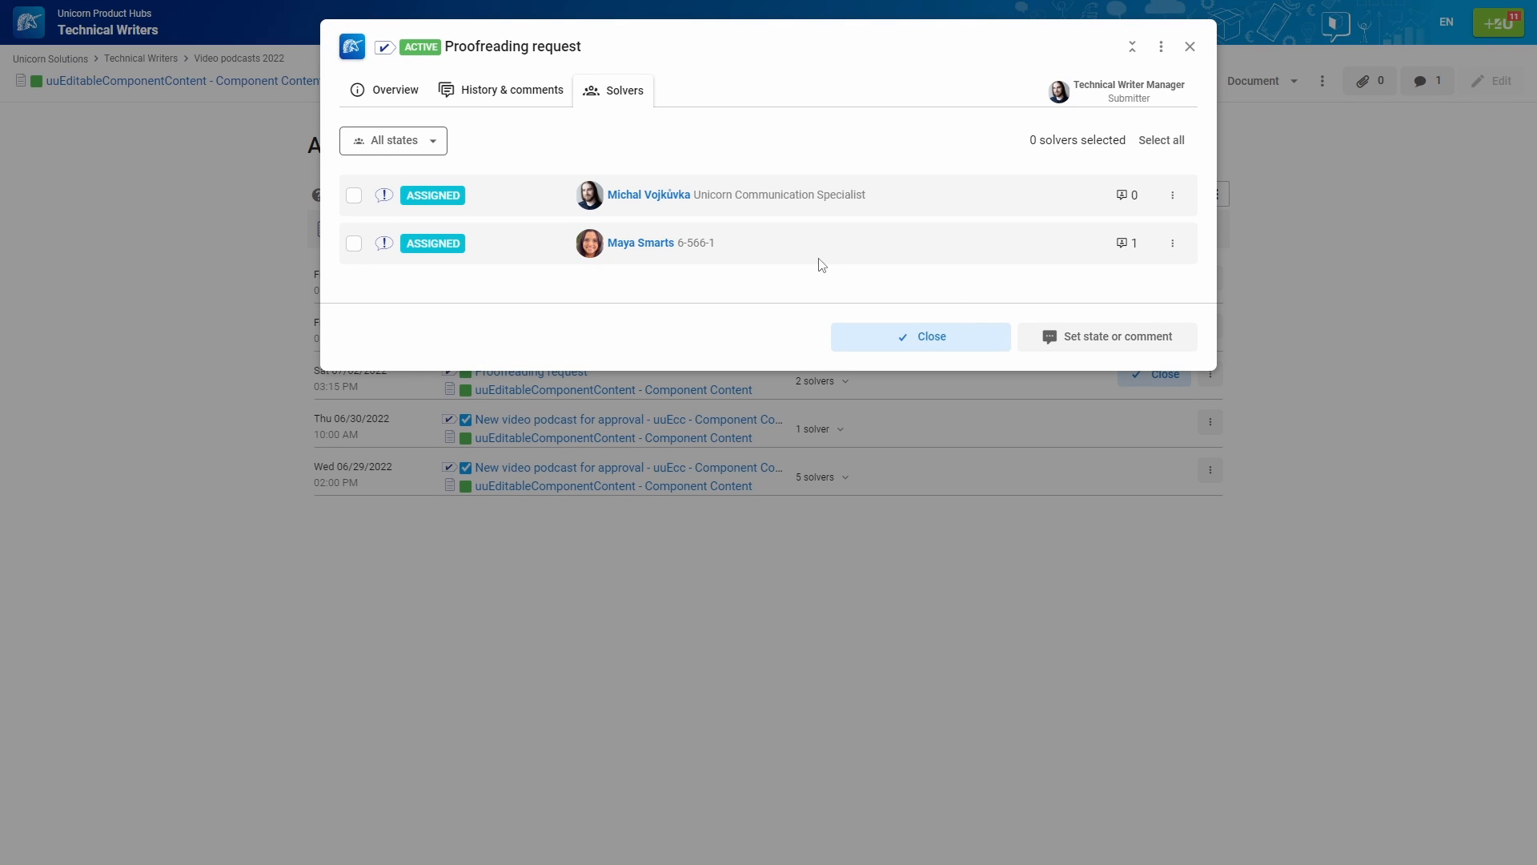
Switch the acting role to the task's solver, then back to submitter
left_click(431, 149)
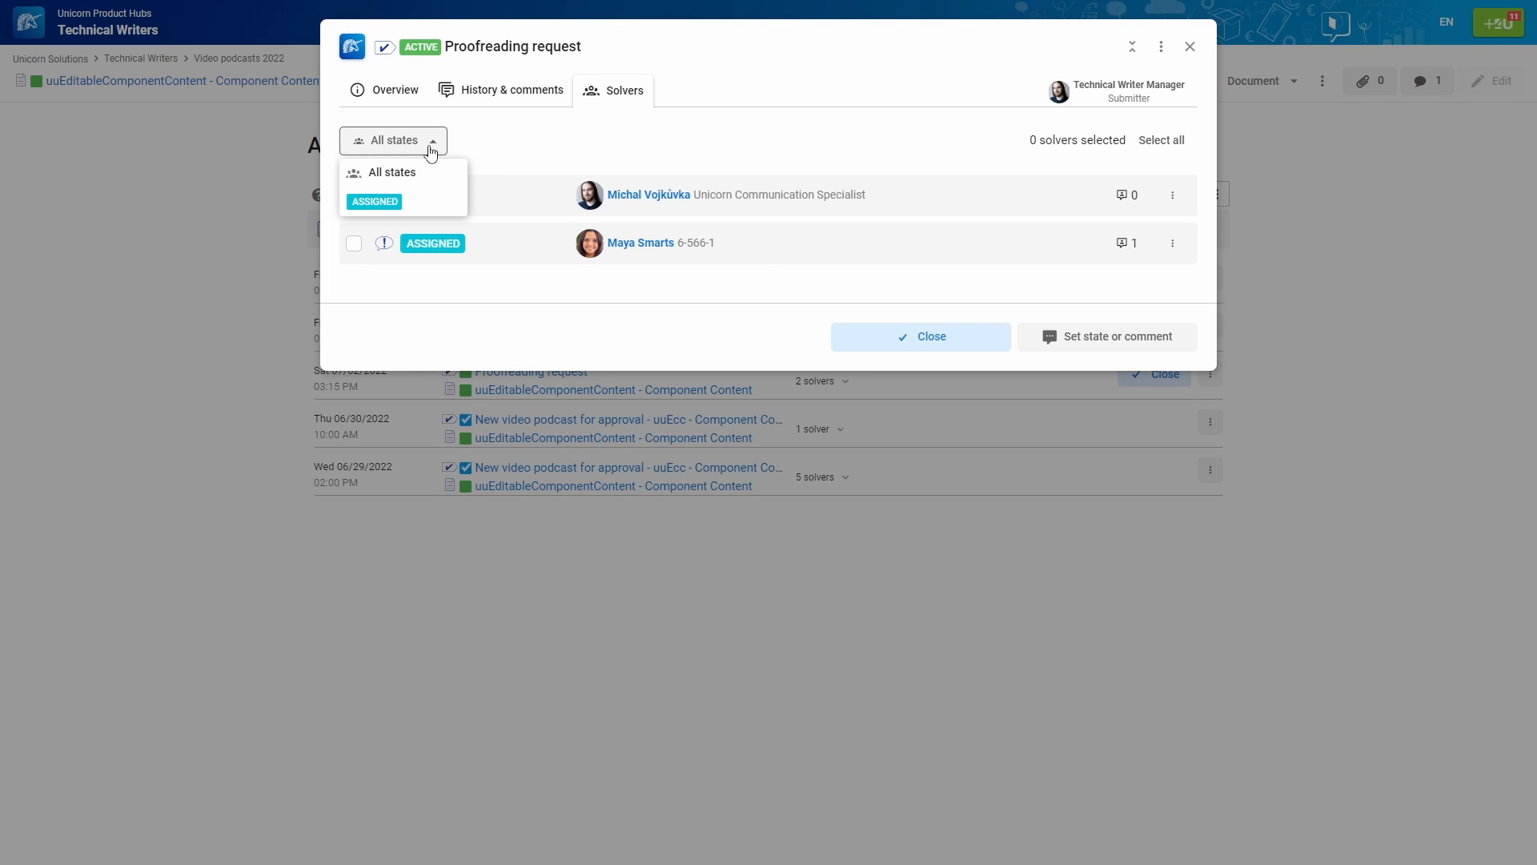
left_click(432, 151)
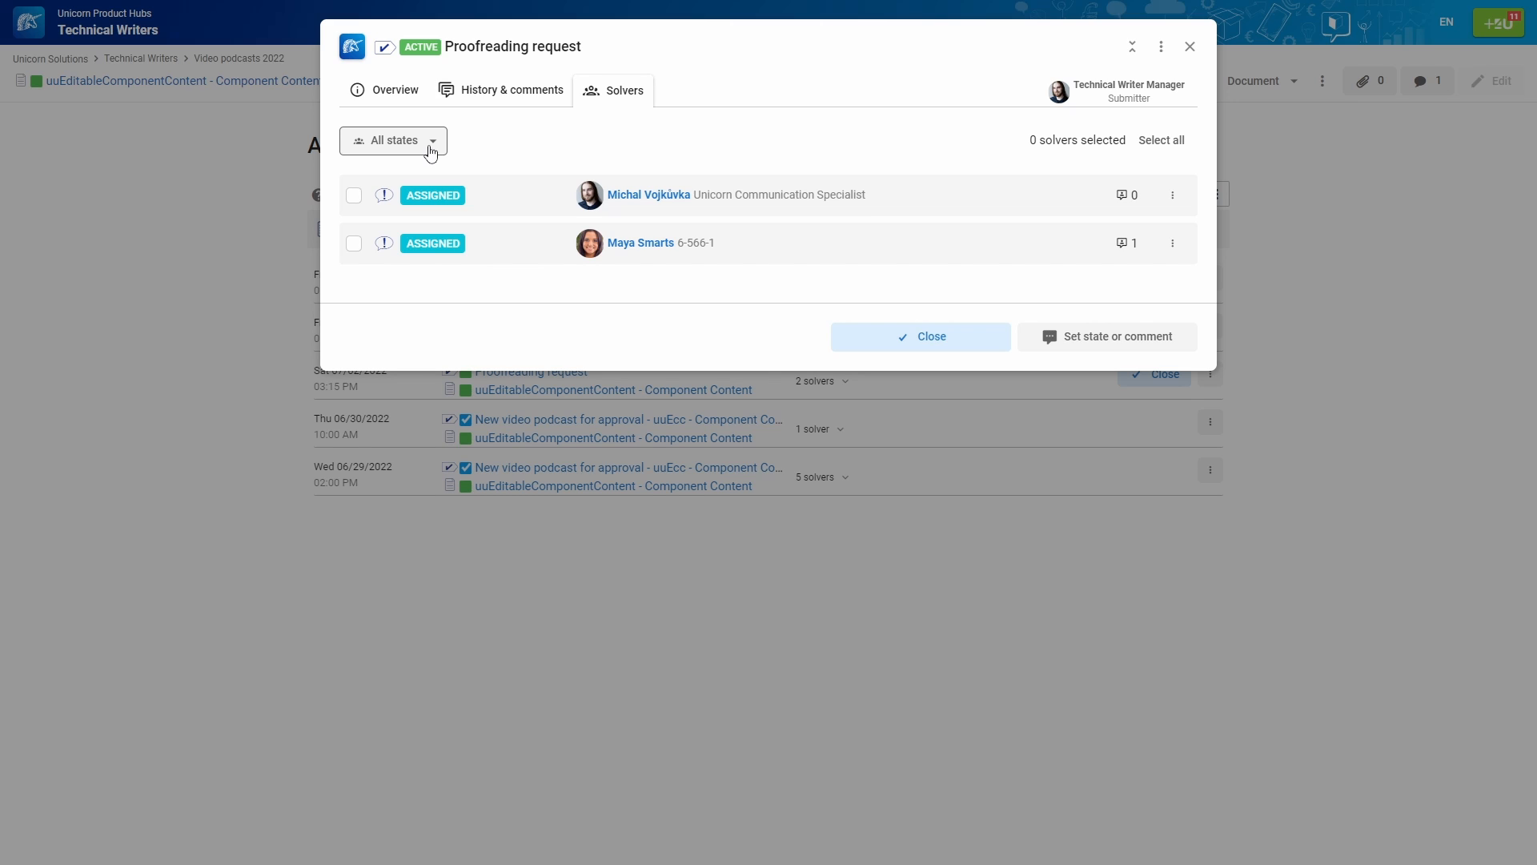
left_click(1141, 94)
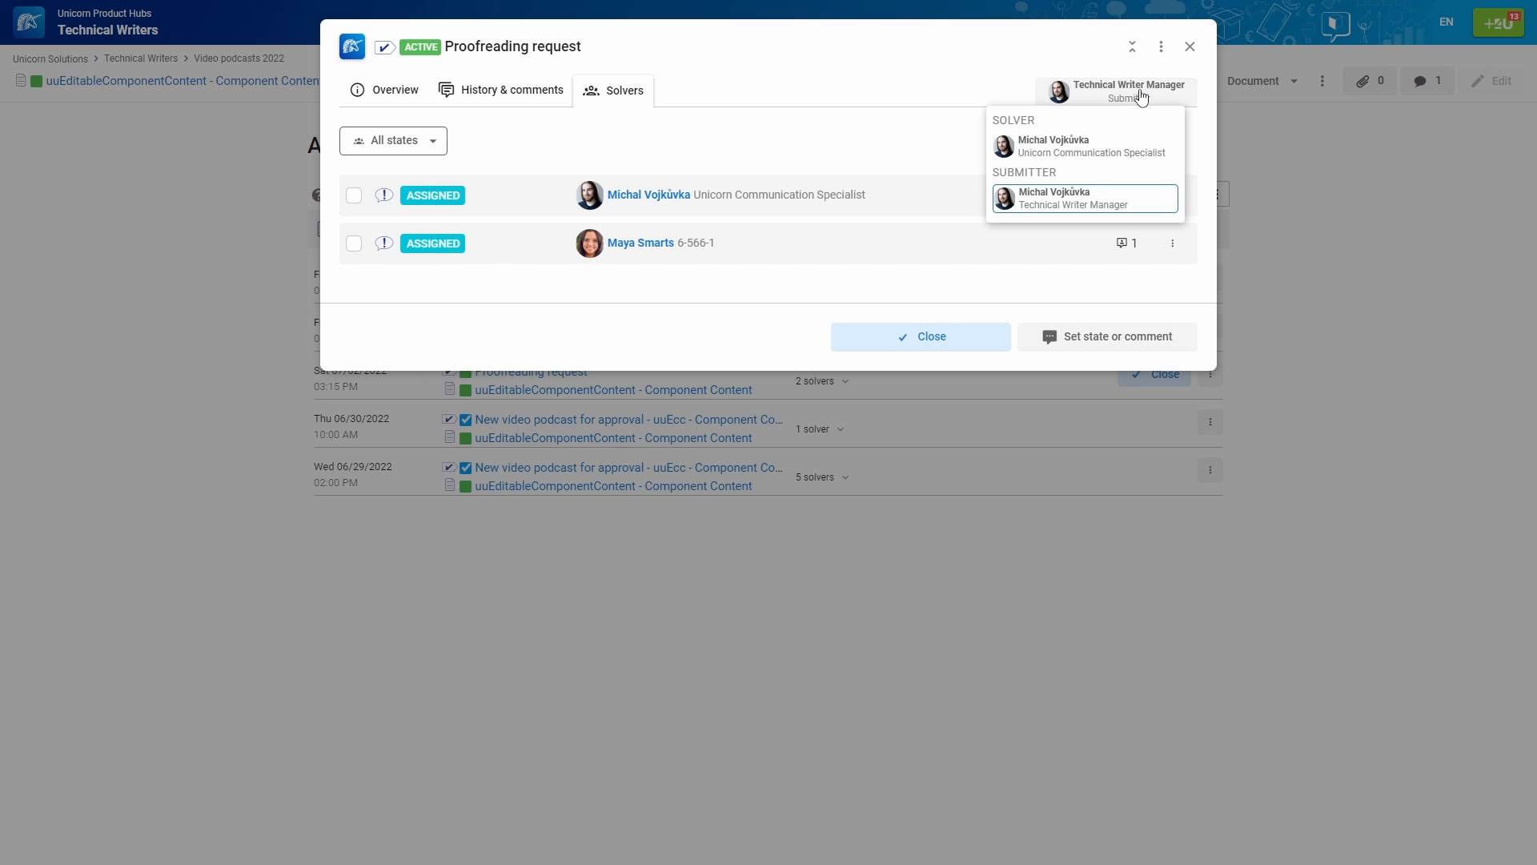
left_click(1127, 149)
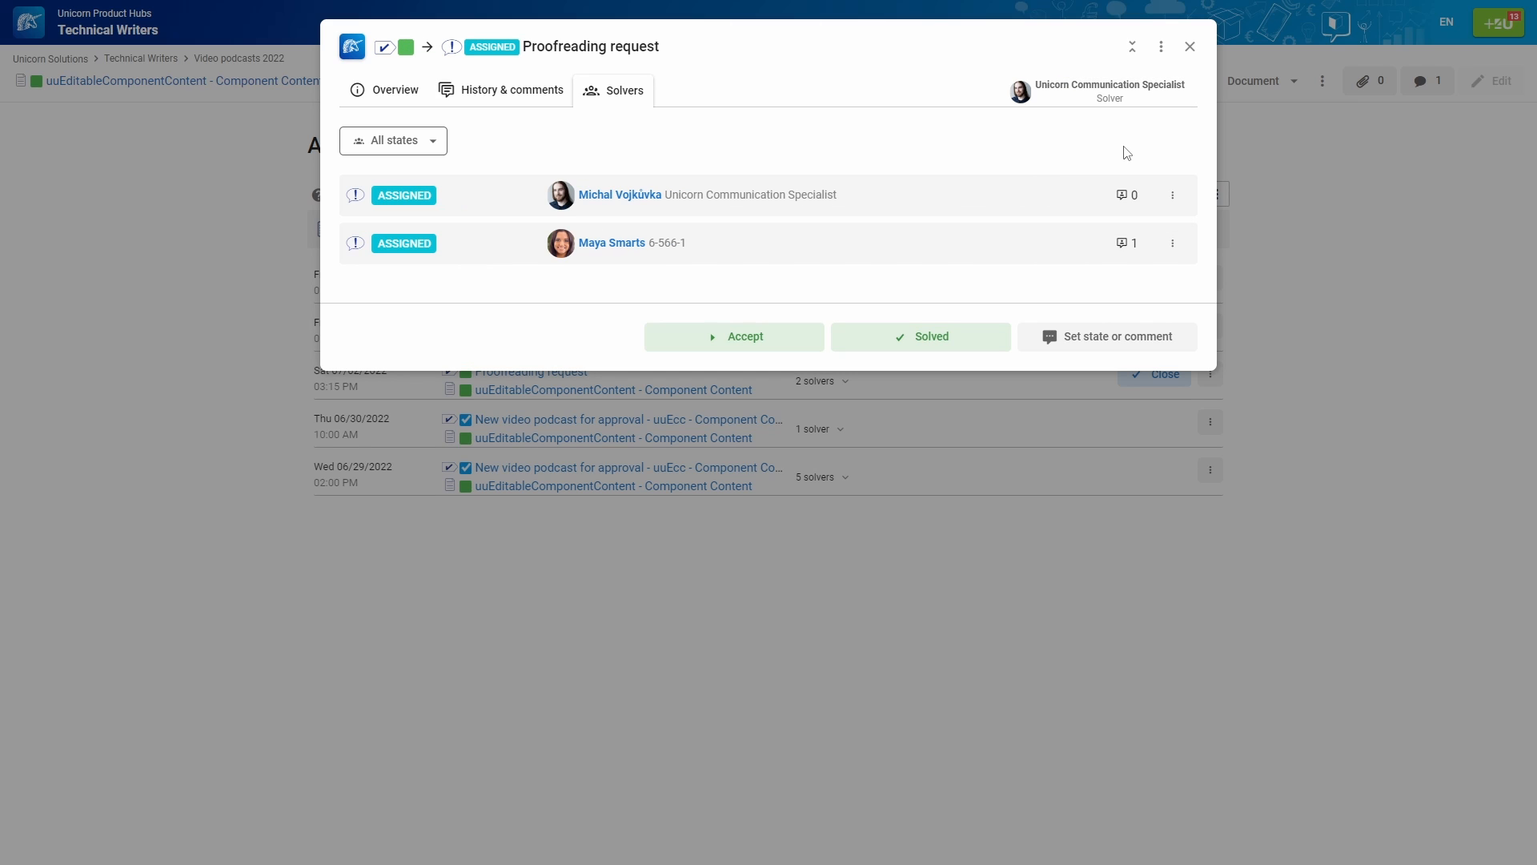
left_click(1118, 97)
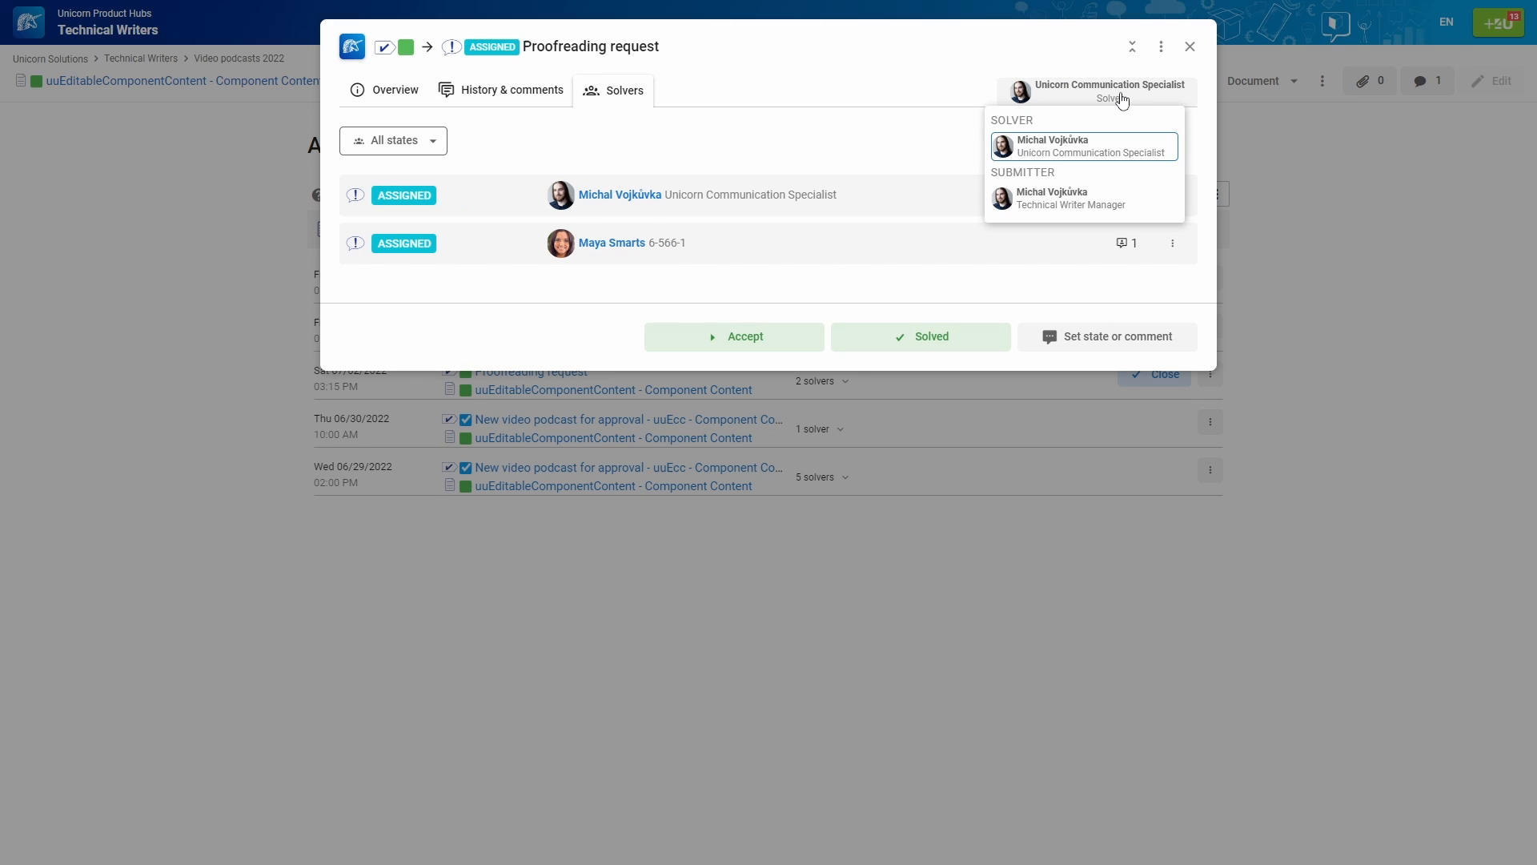
left_click(1110, 198)
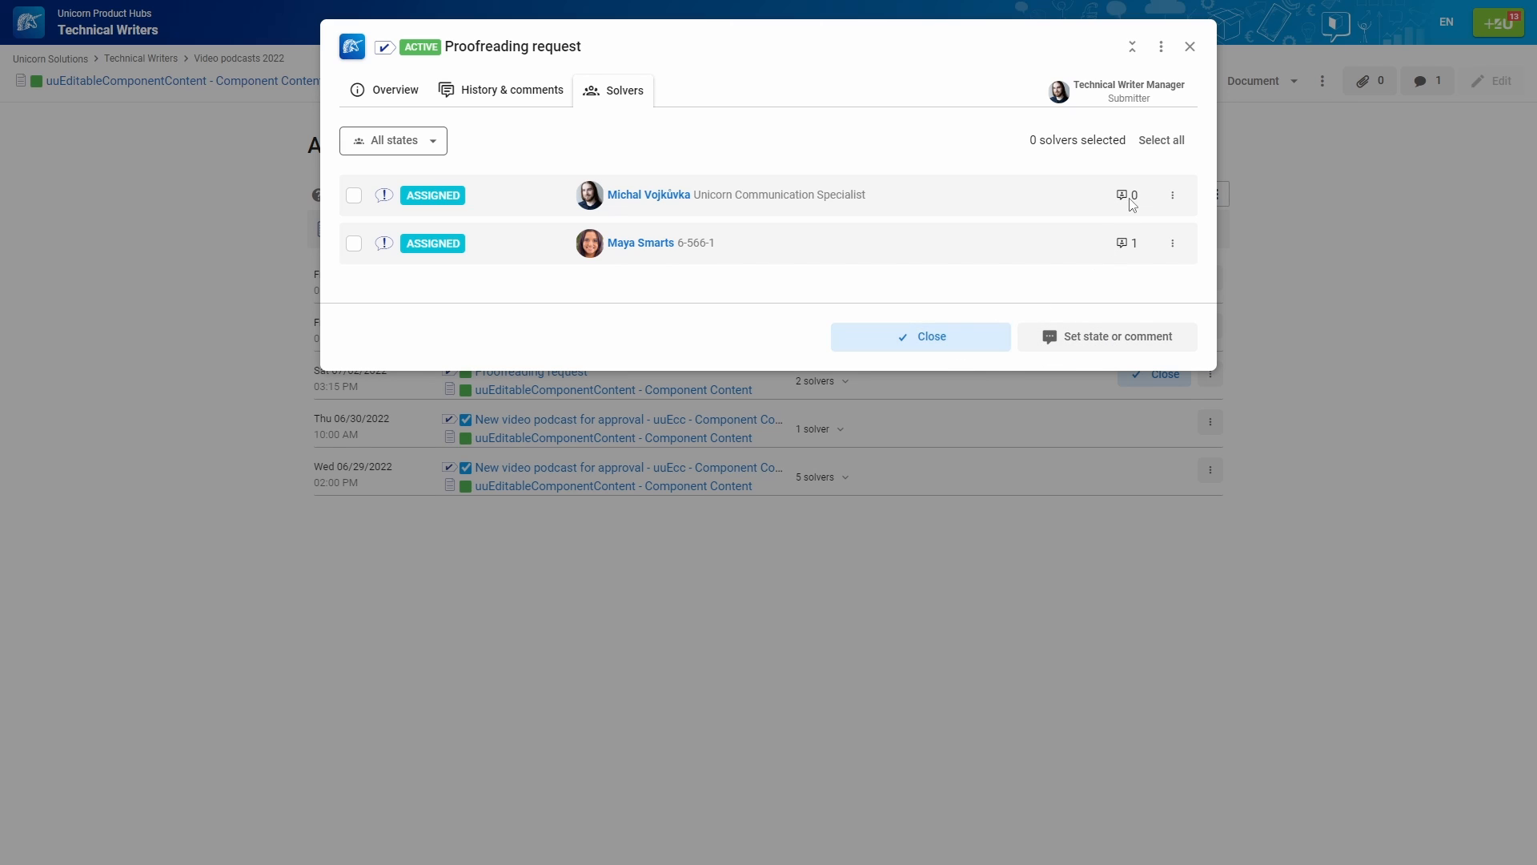
left_click(1161, 48)
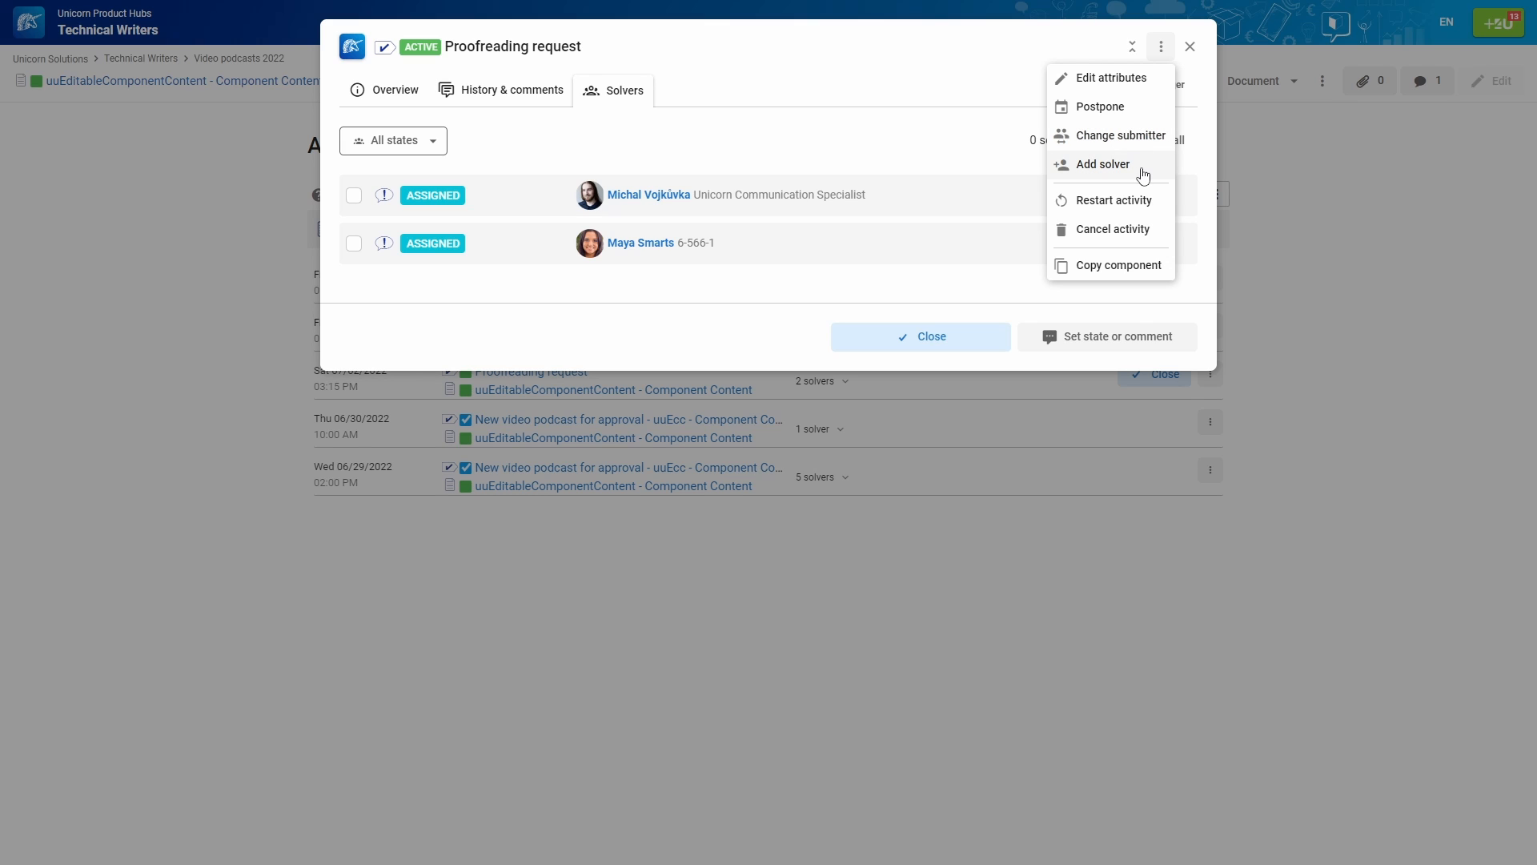
Copy the task and Activities components, then open Proofreading request from the Task List
left_click(1132, 266)
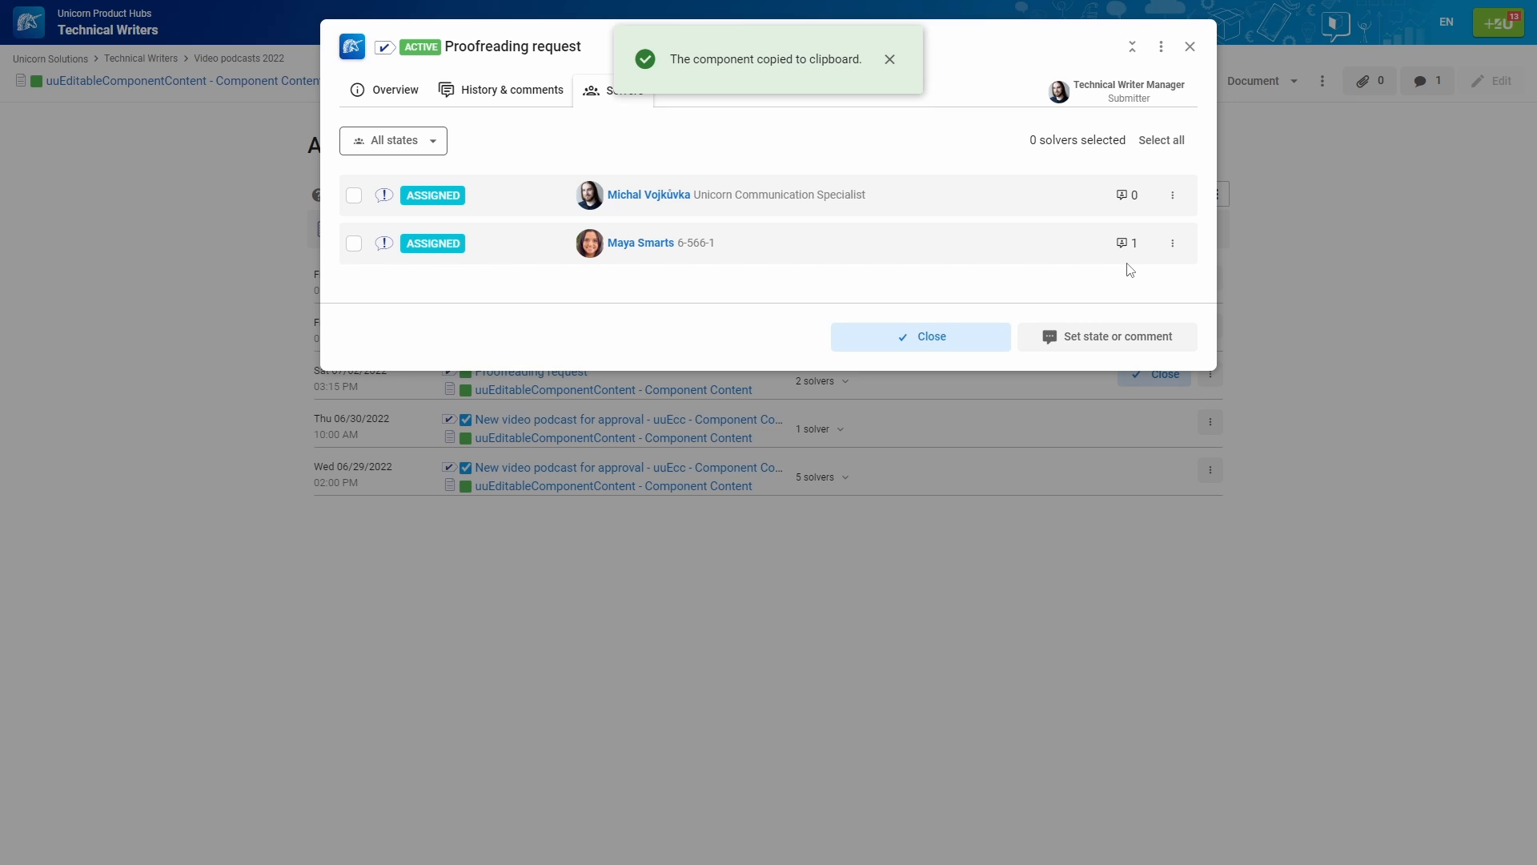
key("Escape")
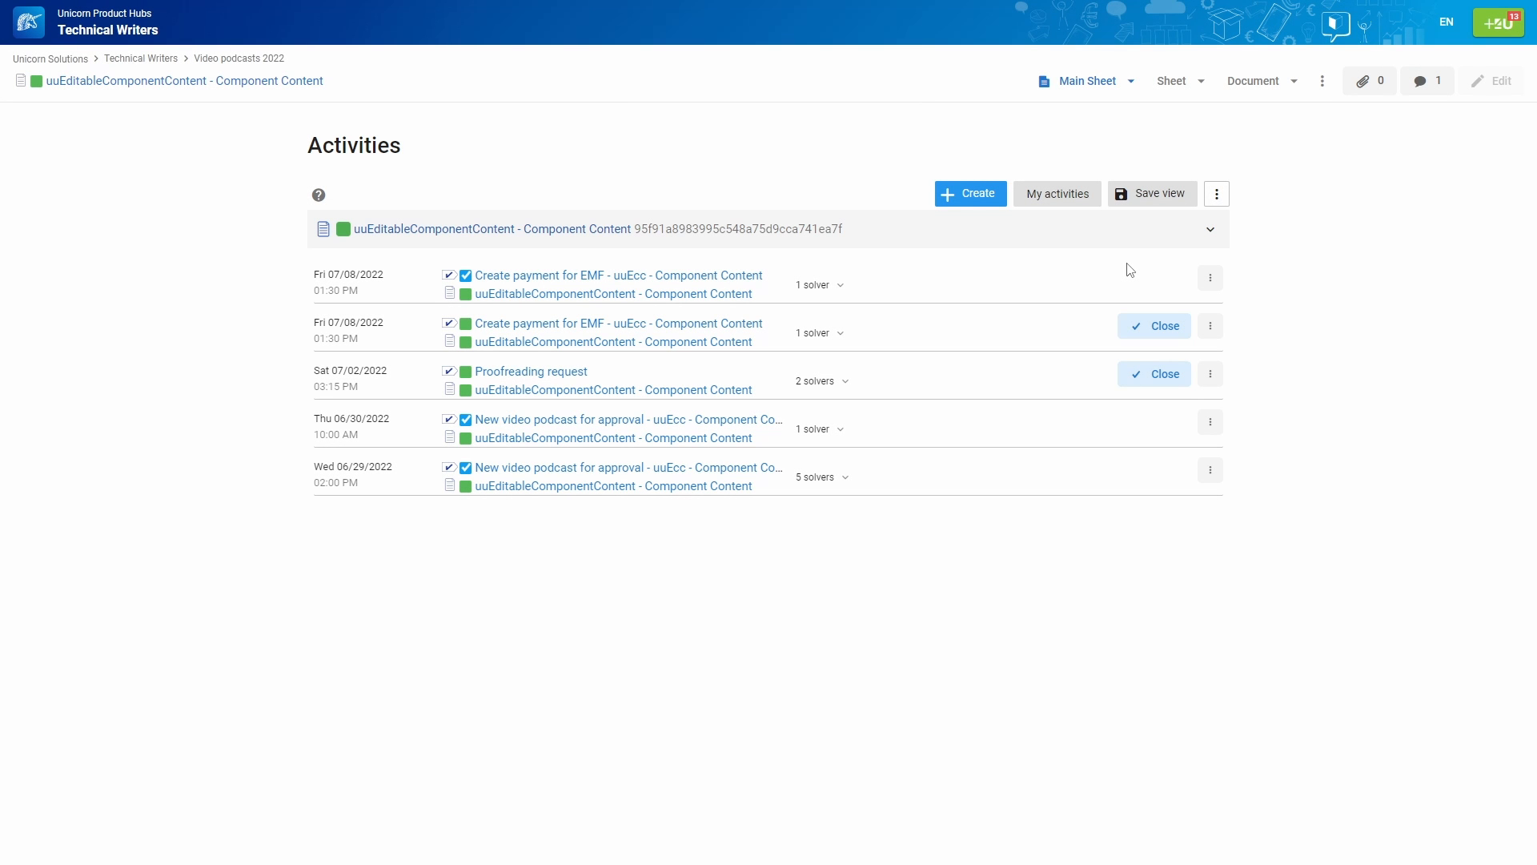
left_click(1216, 196)
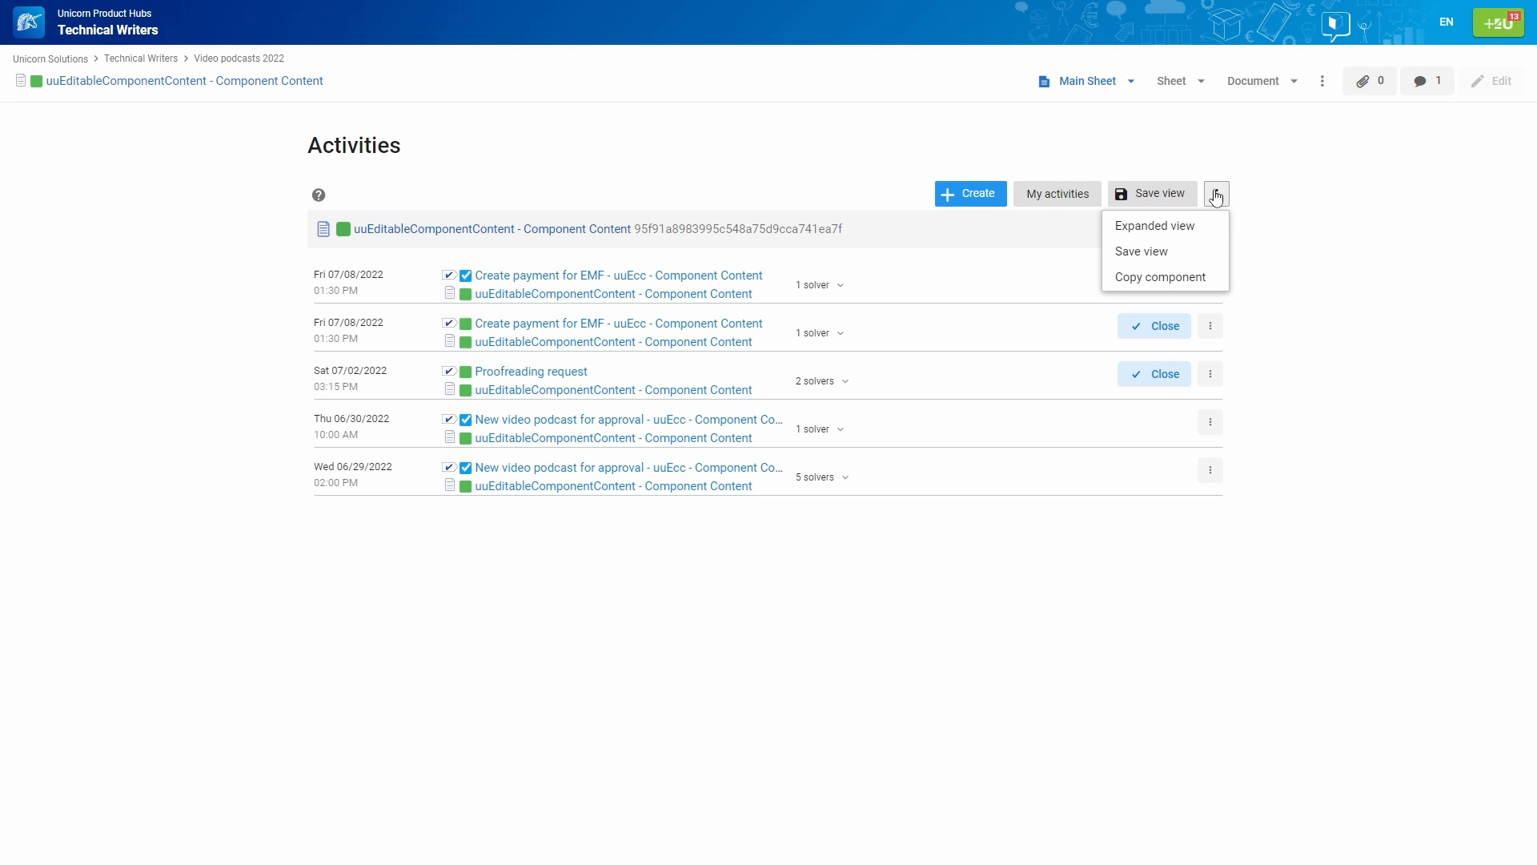
left_click(1206, 276)
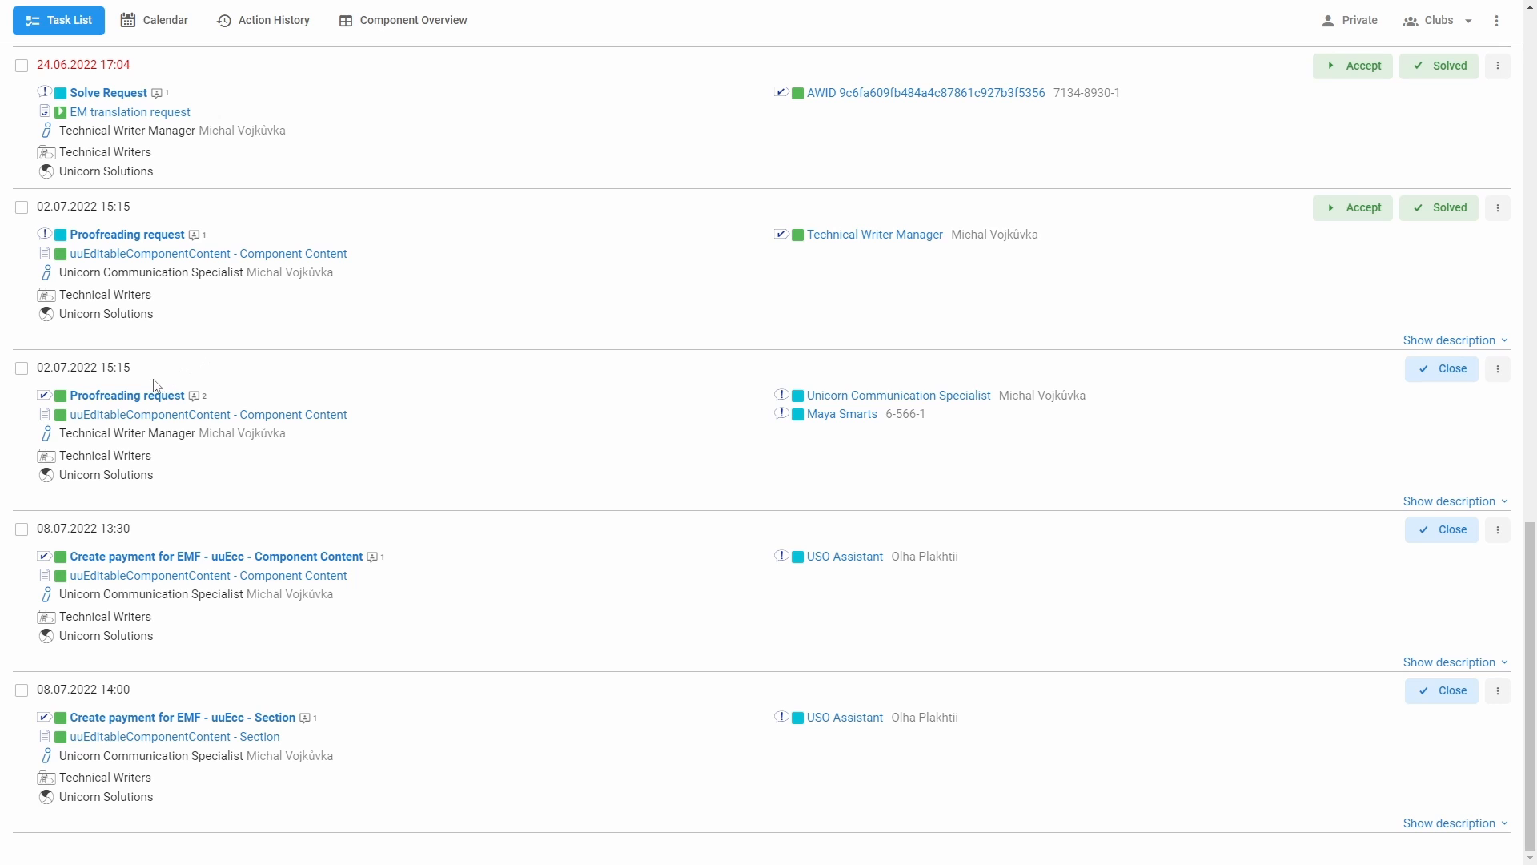
left_click(133, 398)
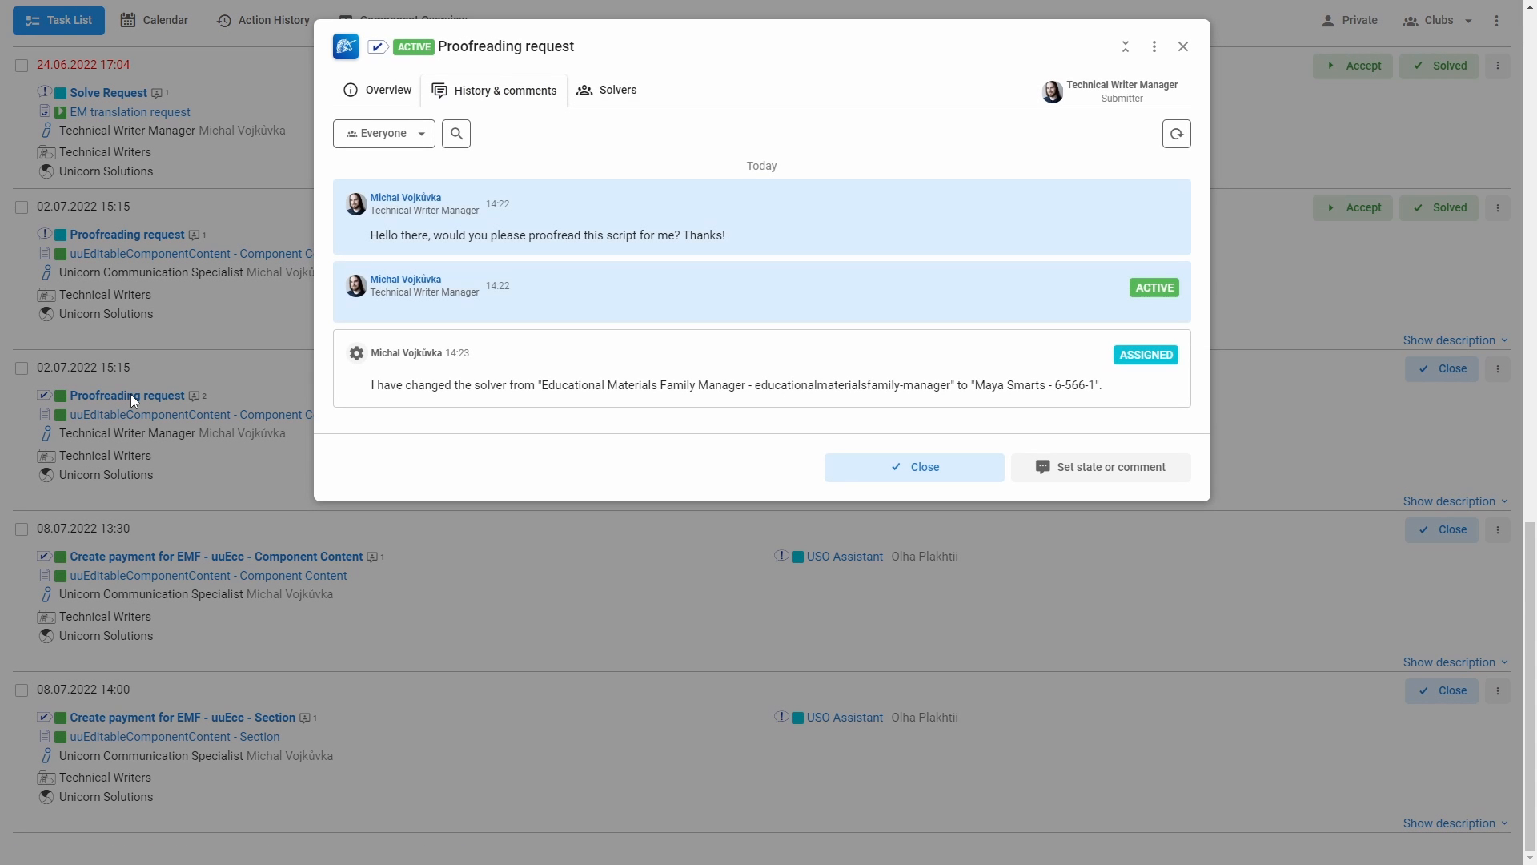